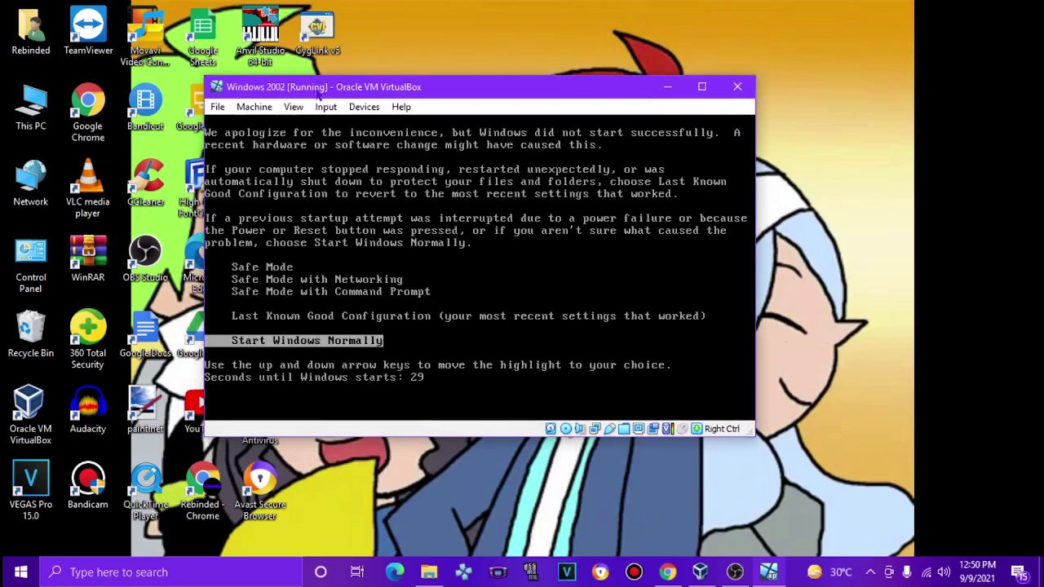
Step: Boot Windows normally and force-unmount the installation disc image from the virtual optical drive
key("Return")
left_click_drag(318, 94, 351, 73)
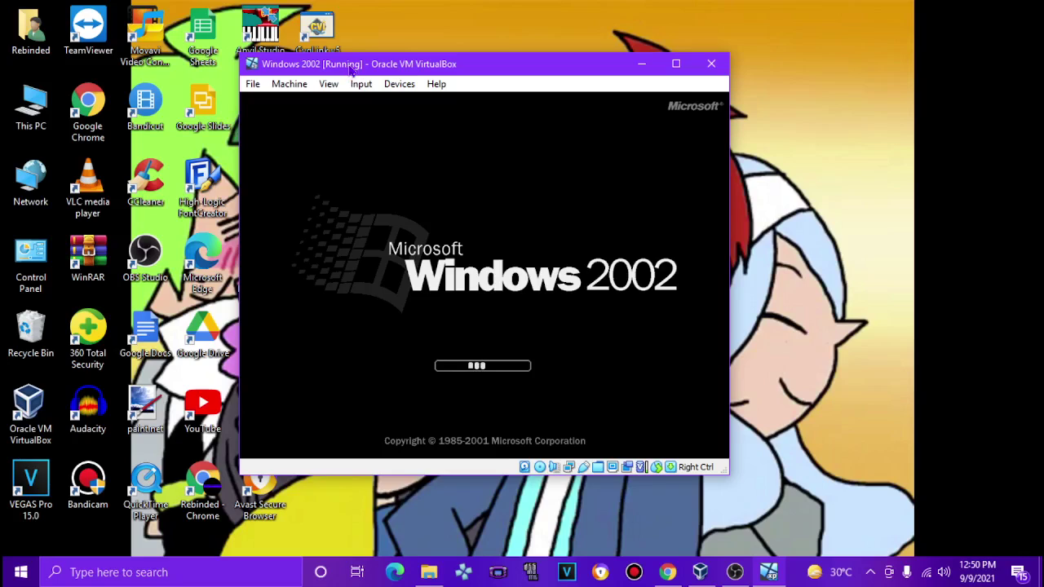
left_click(398, 84)
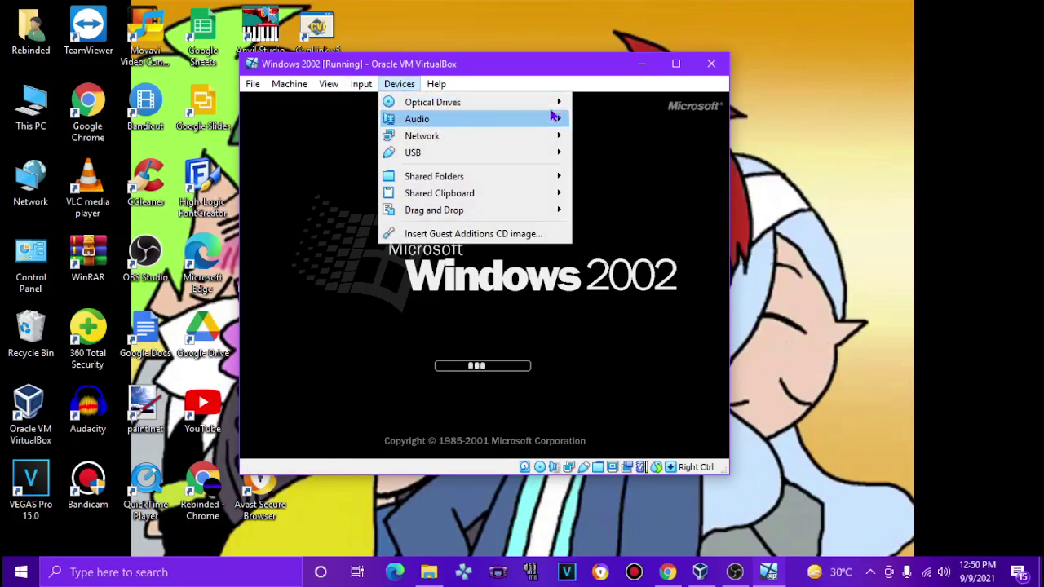
mouse_move(489, 102)
left_click(583, 253)
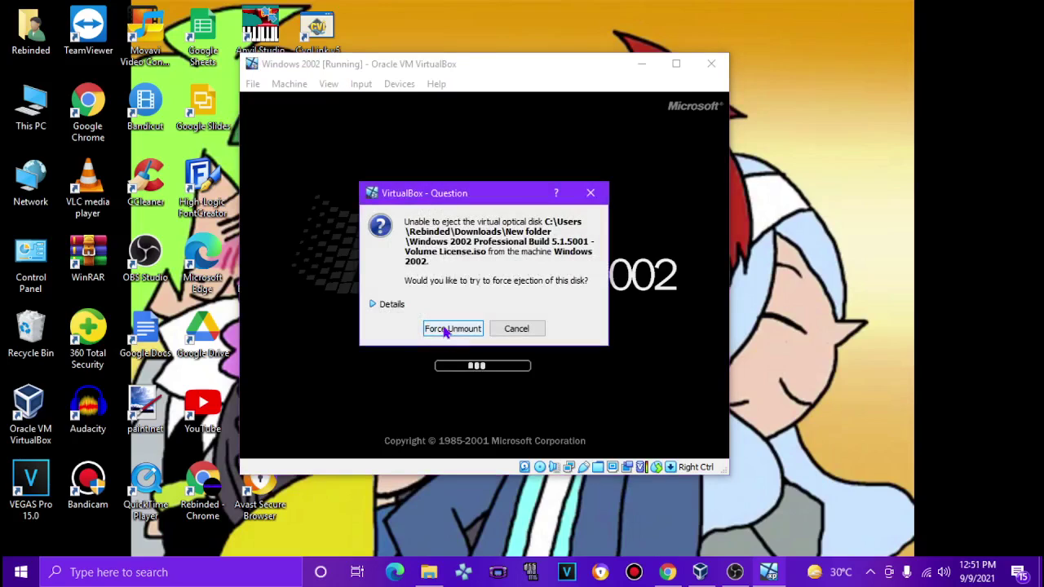
left_click(390, 308)
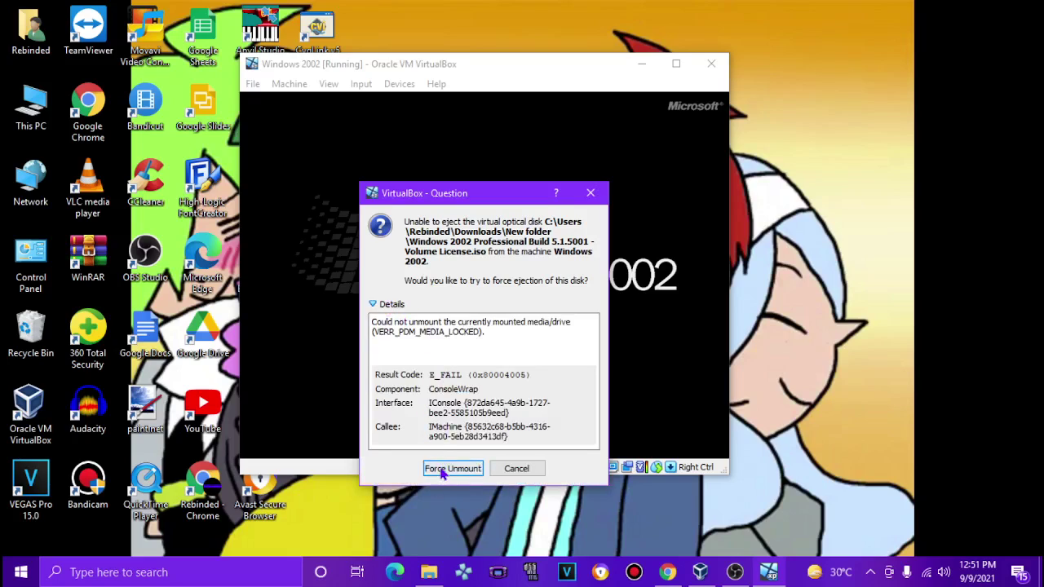
left_click(452, 469)
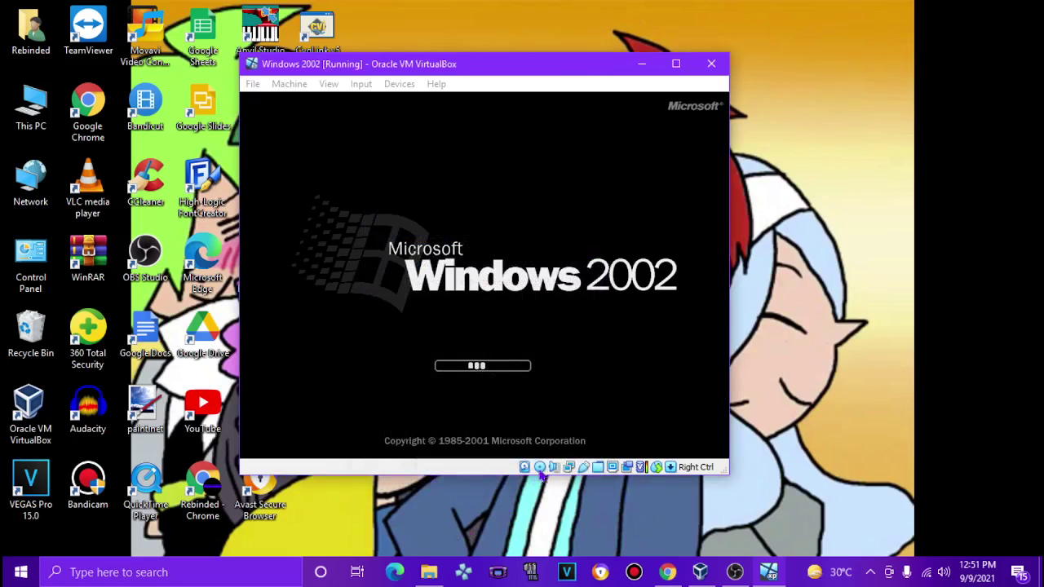
left_click(289, 83)
Step: Reset the VM and continue booting from the boot options menu
left_click(298, 202)
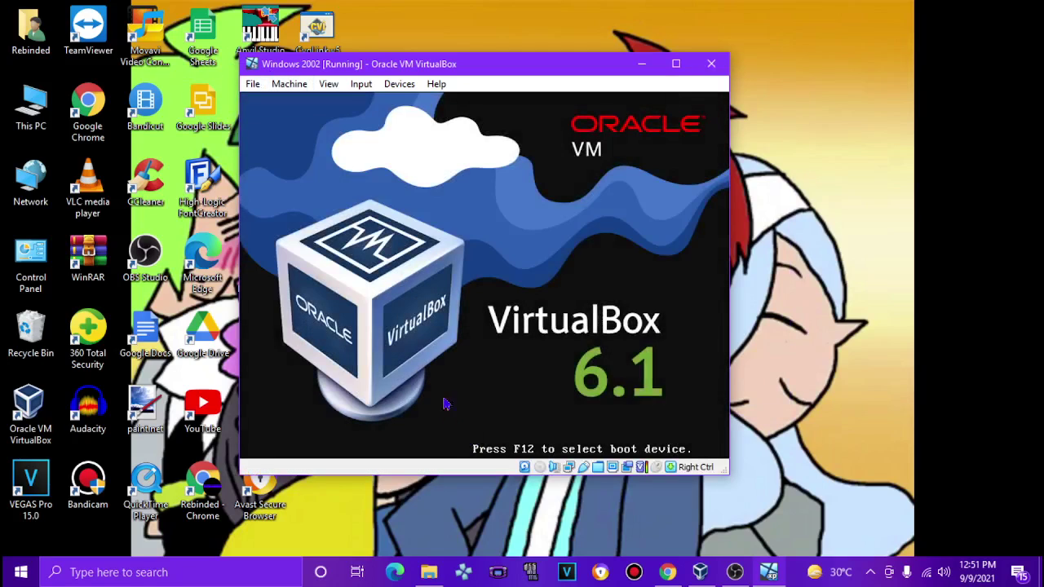
left_click_drag(385, 67, 411, 71)
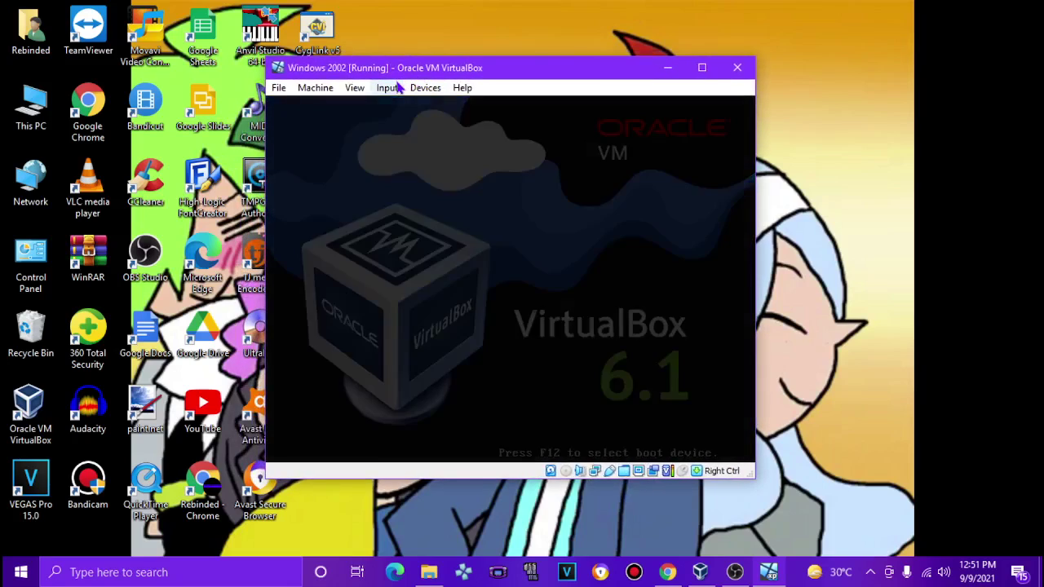
key("Return")
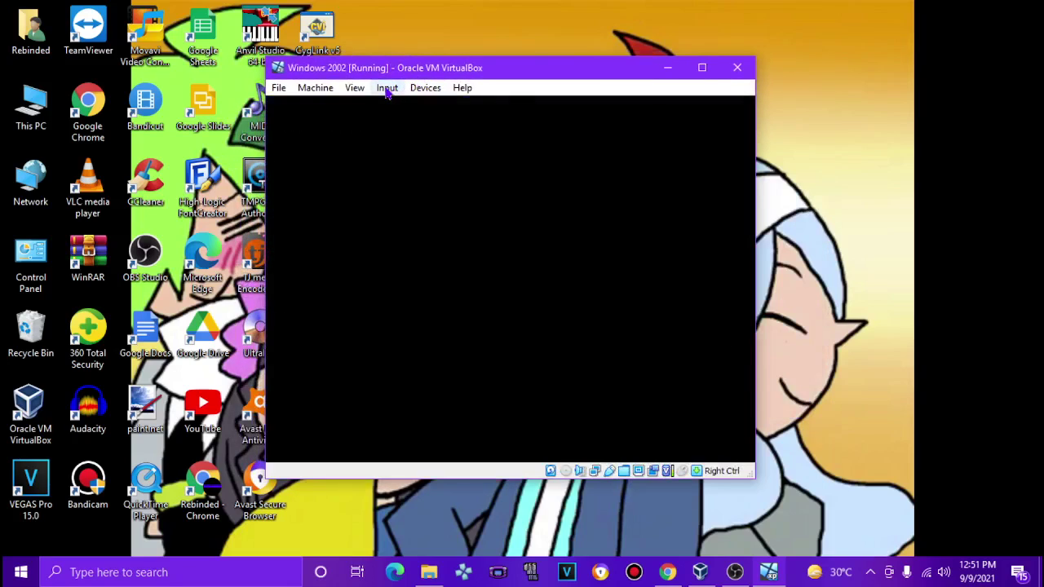
left_click_drag(402, 71, 411, 66)
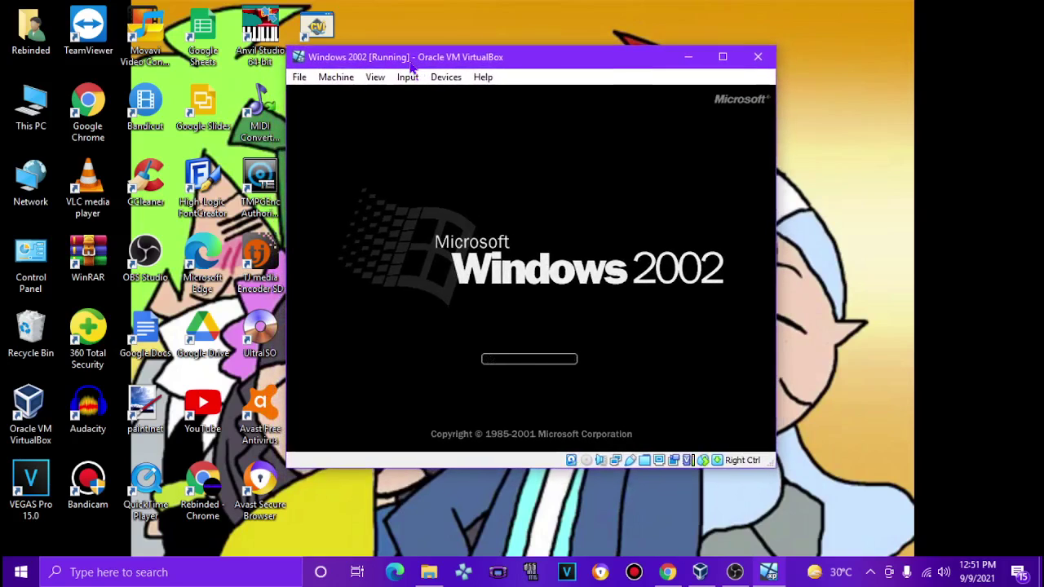
Step: Reset again, boot with Last Known Good Configuration, then reset the VM once more
left_click(340, 77)
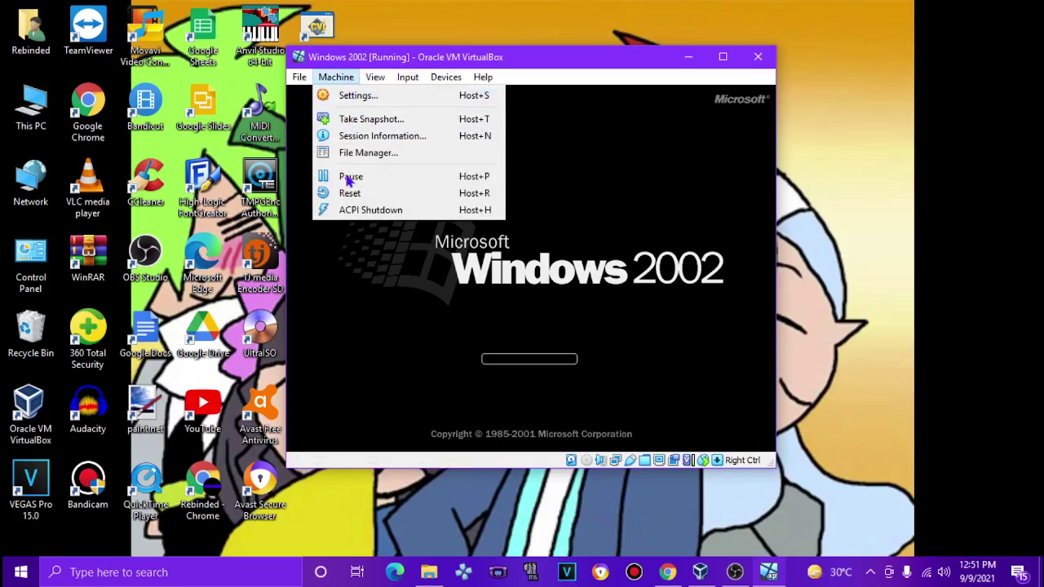
left_click(352, 192)
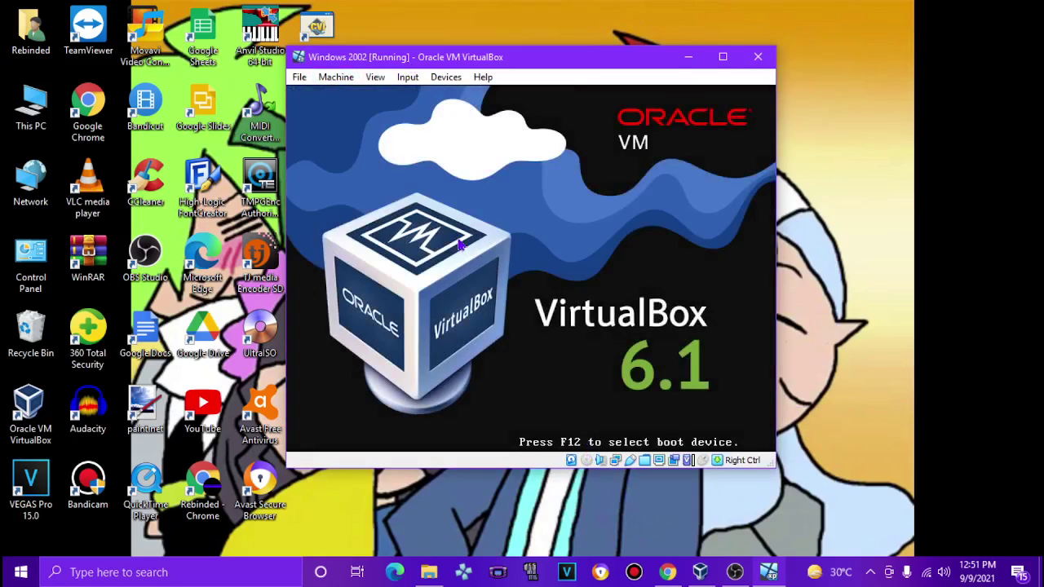
key("Up")
key("Return")
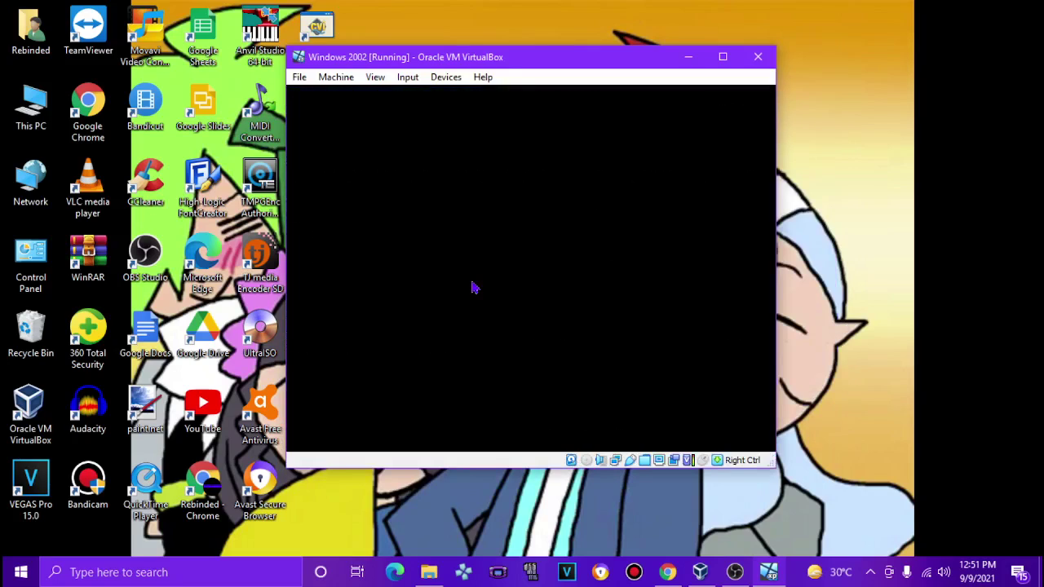
left_click_drag(431, 65, 407, 70)
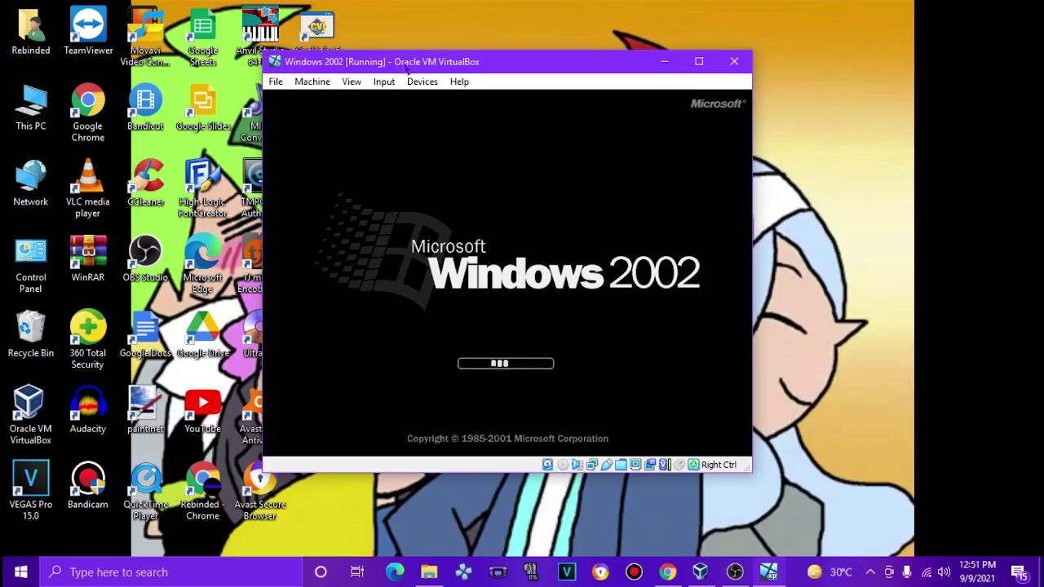
left_click(314, 82)
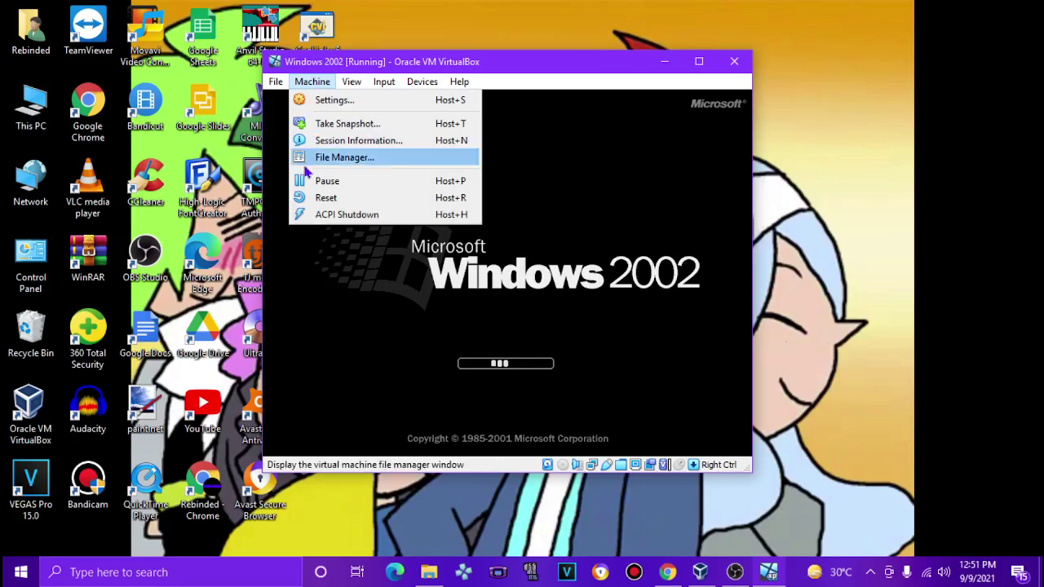
left_click(305, 204)
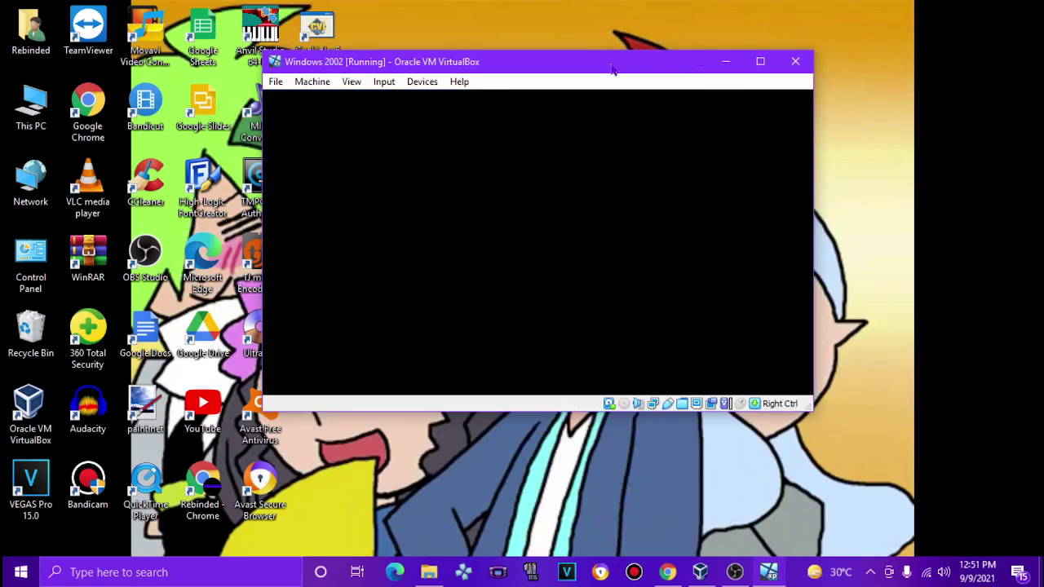
Step: Boot the guest into Safe Mode with Command Prompt
key("Up")
key("Up")
key("Up")
key("Down")
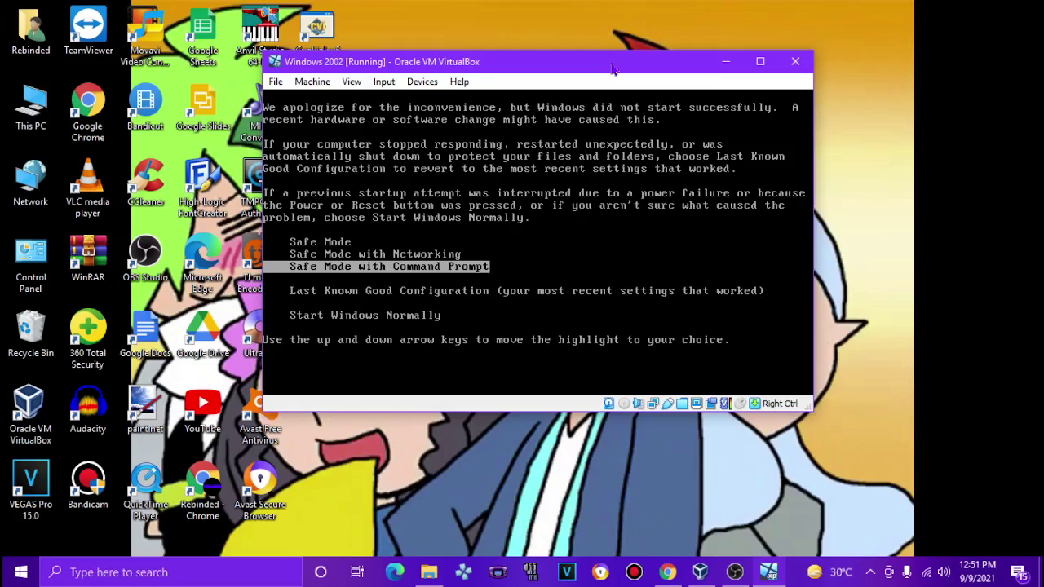
key("Return")
left_click_drag(548, 72, 526, 81)
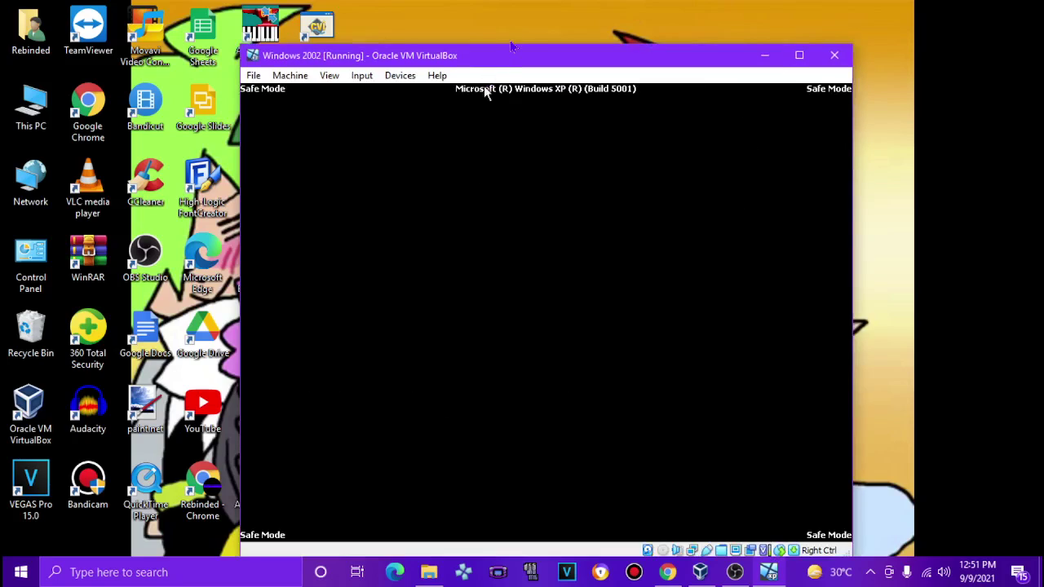
left_click_drag(510, 57, 457, 33)
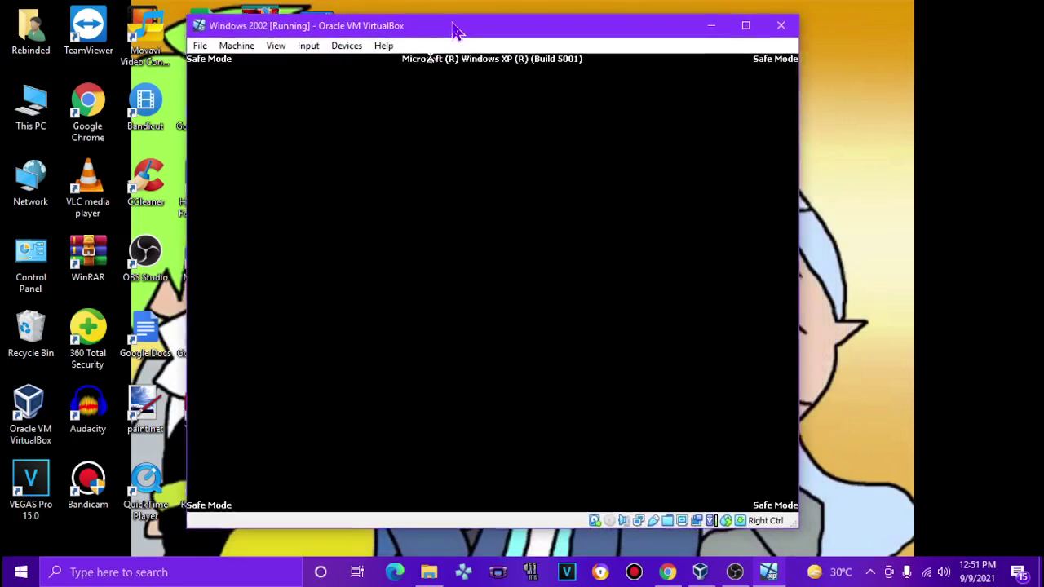
Step: Log into the user account with its password and restore the command prompt window
left_click(562, 305)
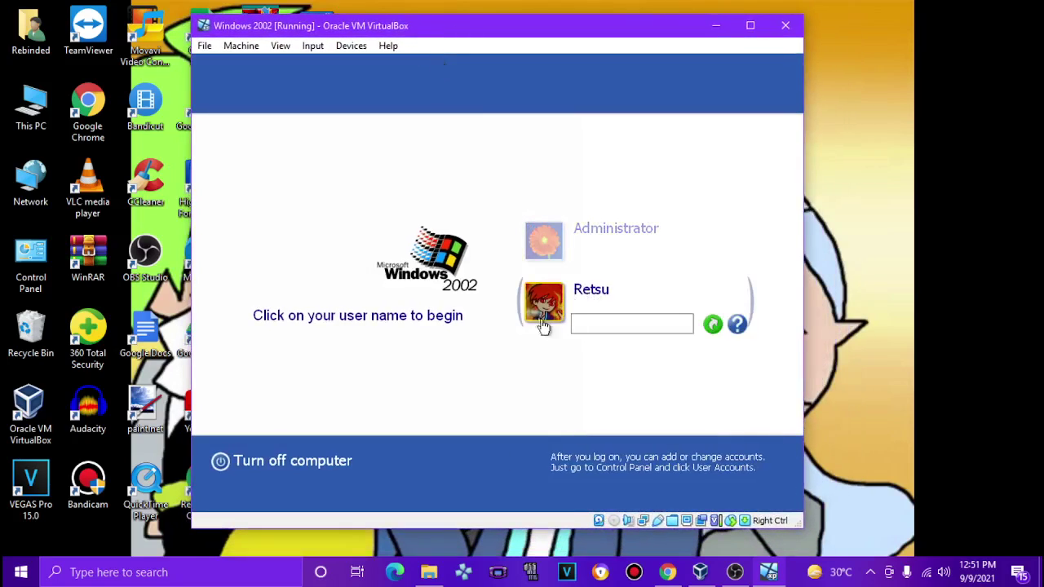
type("*********")
key("Return")
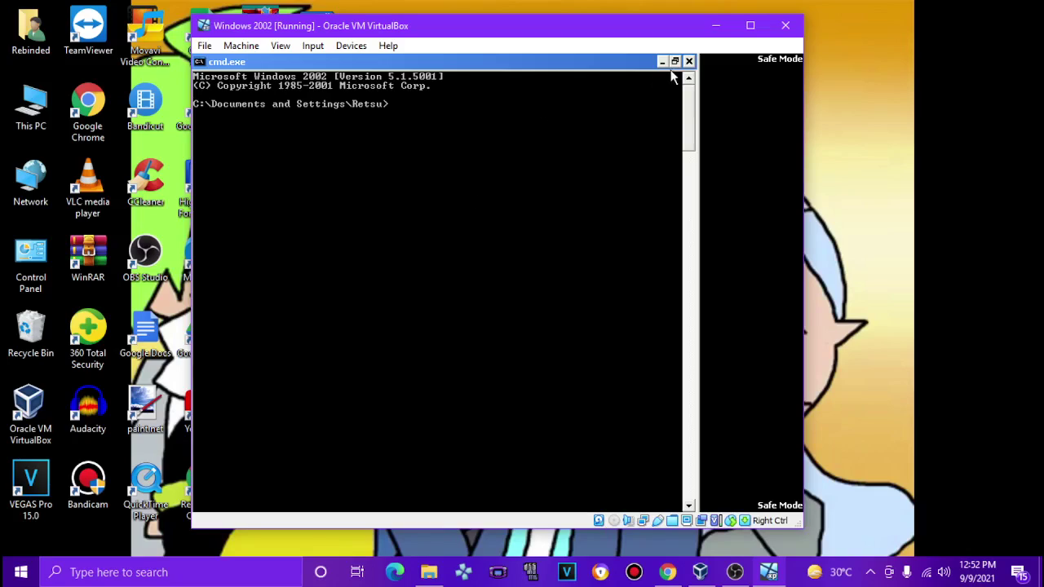
left_click(675, 63)
Step: Launch Paint with mspaint and maximize it
type("mspaint")
key("Return")
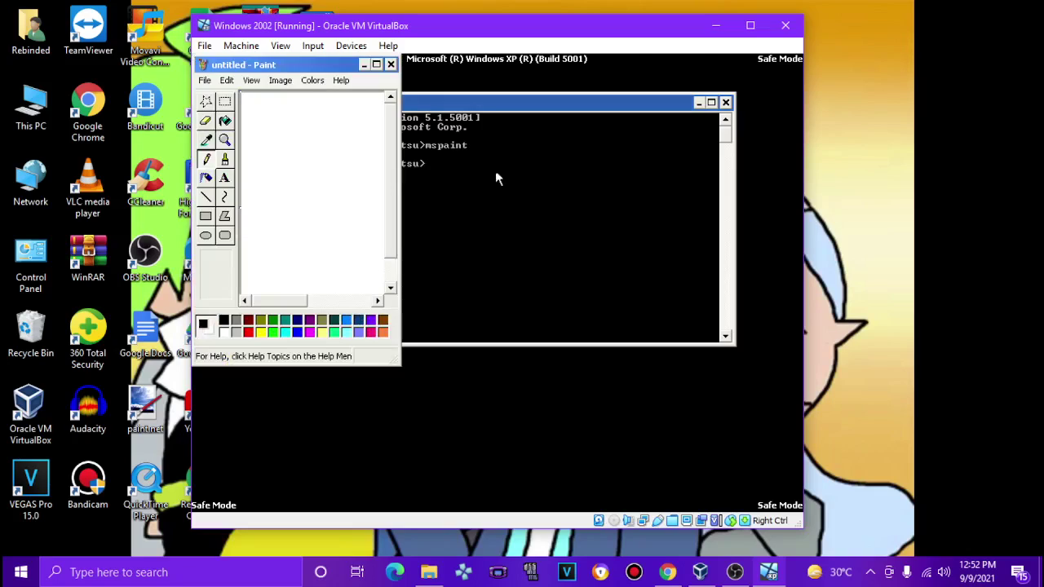
left_click(376, 64)
Step: Paste the orange character snapshot from the home folder into the canvas
left_click(203, 78)
mouse_move(226, 77)
left_click(228, 210)
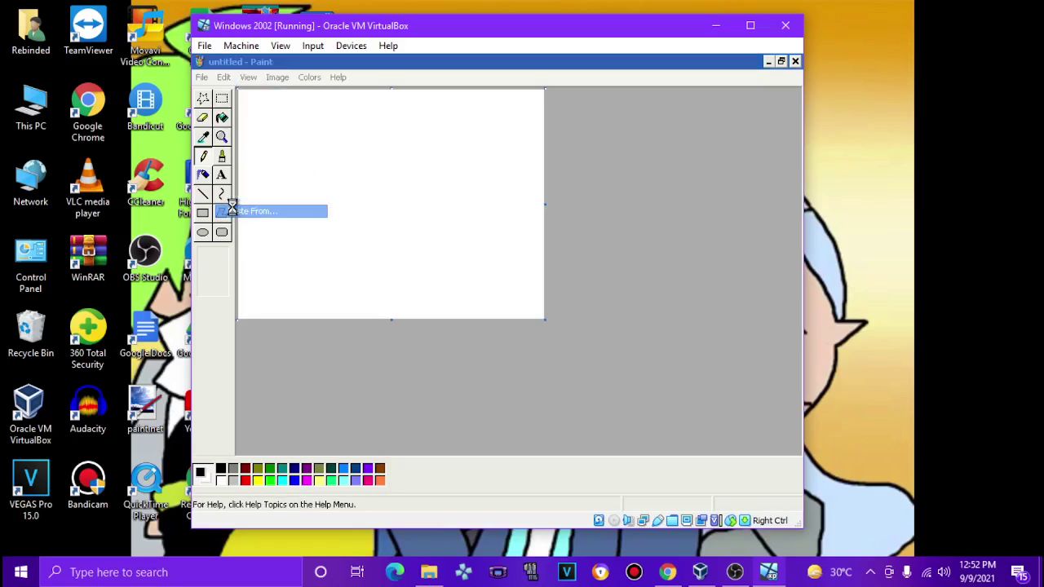
double_click(346, 193)
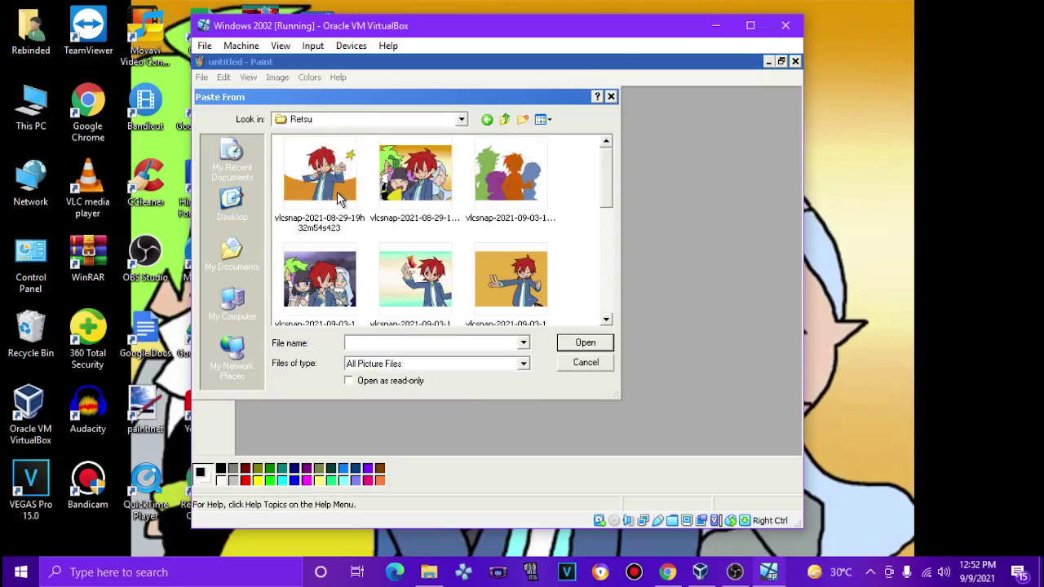
scroll(606, 175, "down", 1)
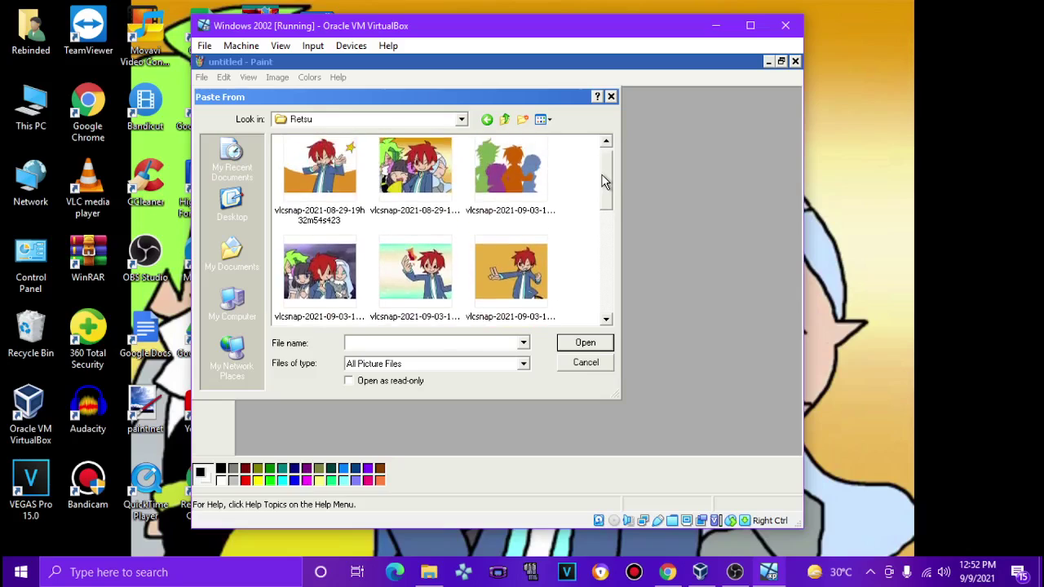
double_click(488, 242)
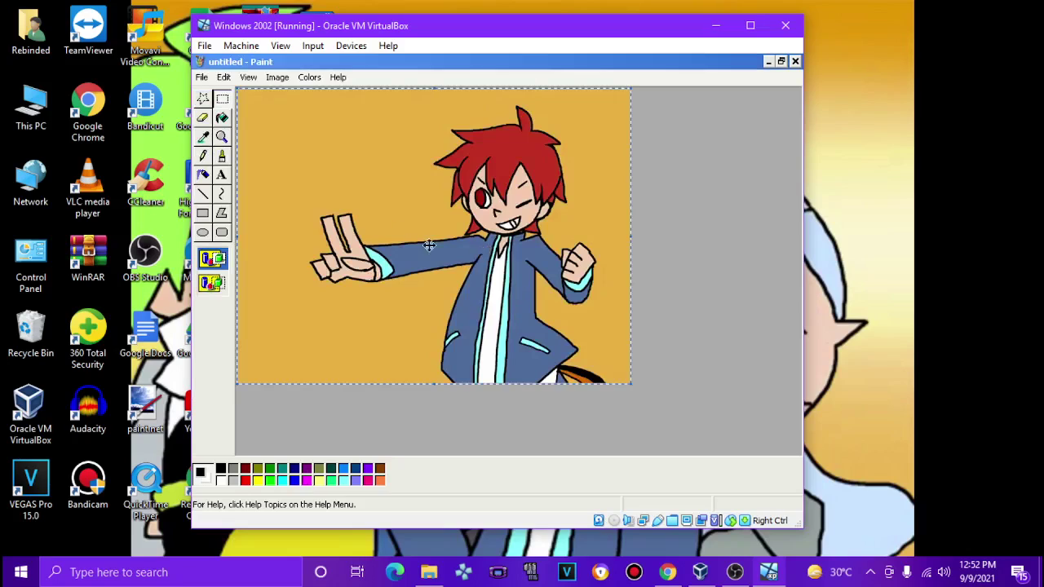
Step: Select the Curve tool, resize the Paint window, and bring the command prompt forward
left_click(221, 194)
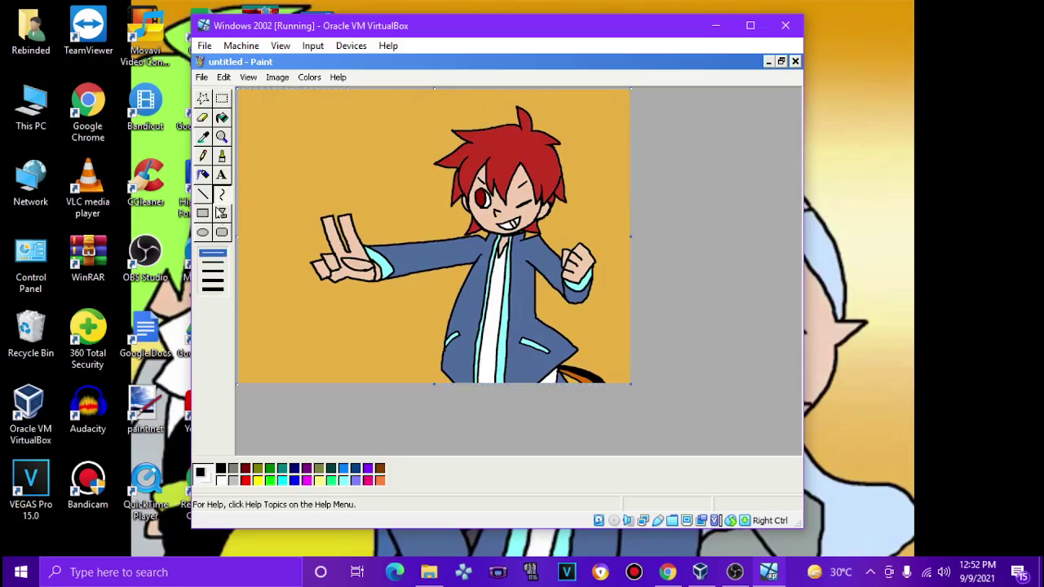
left_click(780, 62)
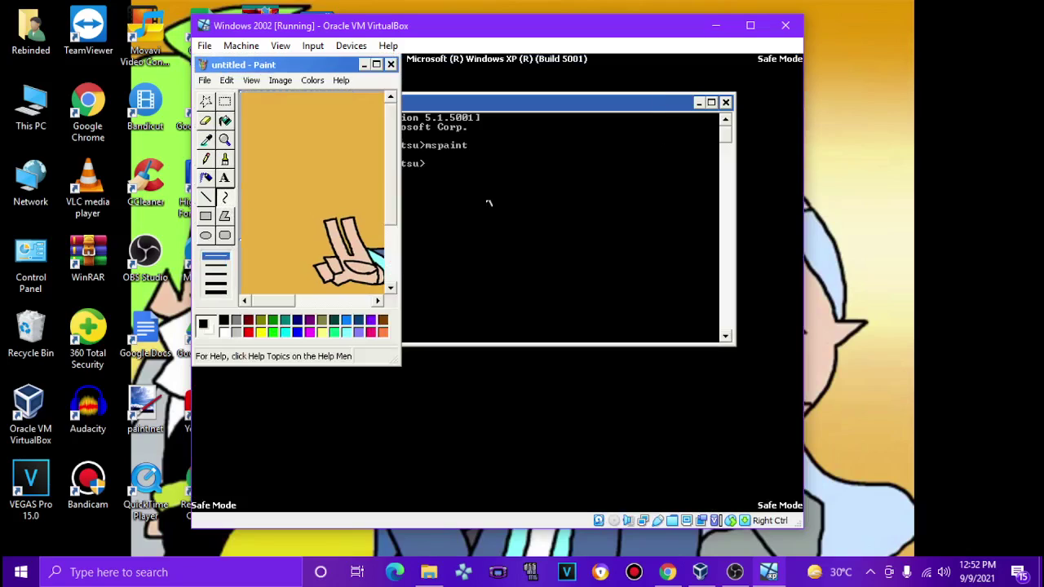
mouse_move(400, 364)
left_mouse_down()
mouse_move(672, 432)
mouse_move(690, 466)
mouse_move(675, 461)
left_mouse_up()
left_click(686, 105)
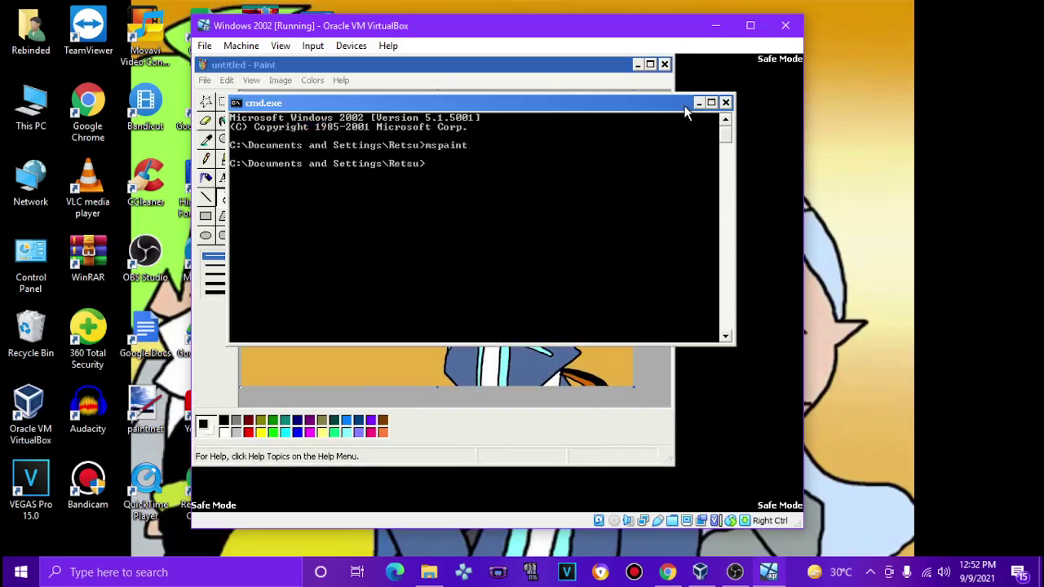
Step: Launch Notepad and type two lines beginning 'retsu from' about pop'n music
type("notepad")
key("Return")
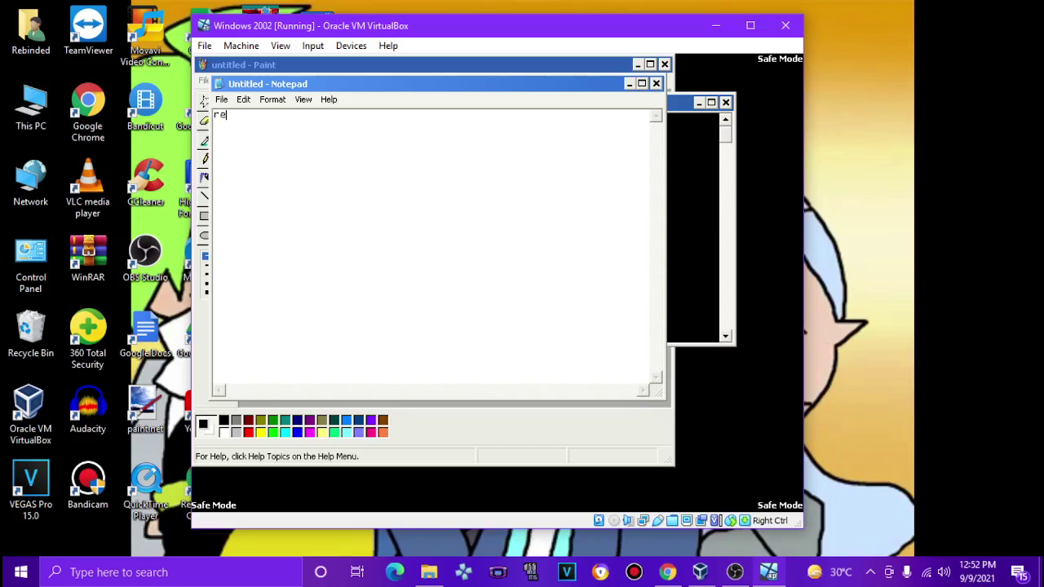
type("retsu from pop'n music lapistoria")
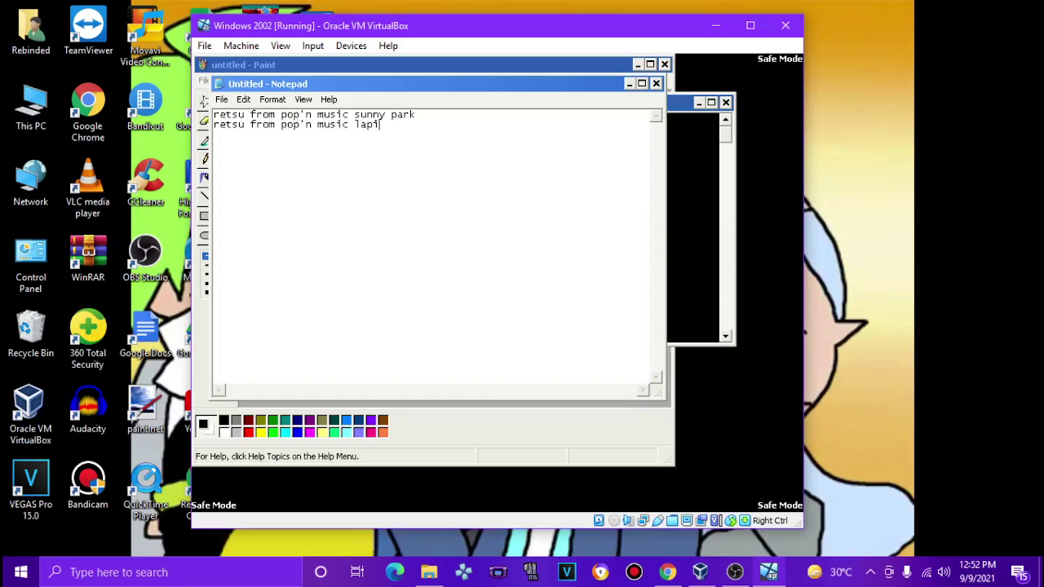
Step: Cancel closing Notepad to keep the note, then move the command prompt down
left_click(656, 84)
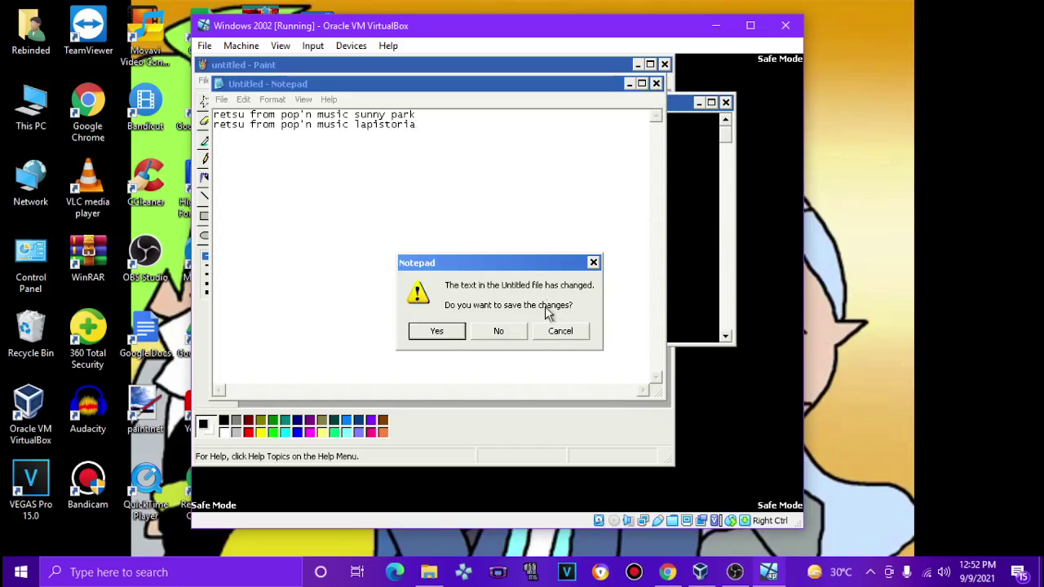
left_click(554, 330)
left_click(676, 103)
left_click_drag(612, 112, 605, 212)
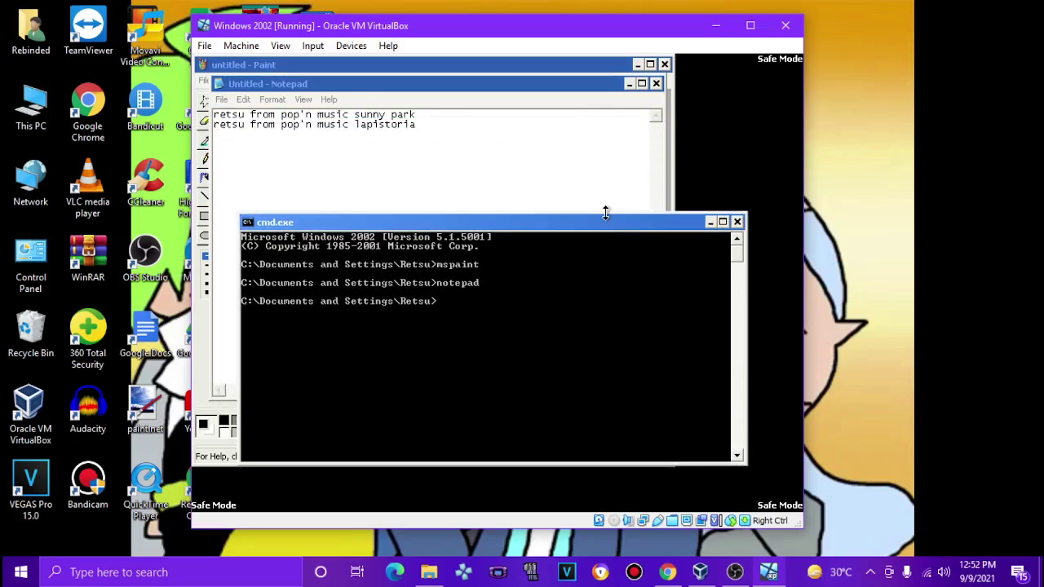
Step: Run winver to show the guest's Windows version details
type("winver")
key("Return")
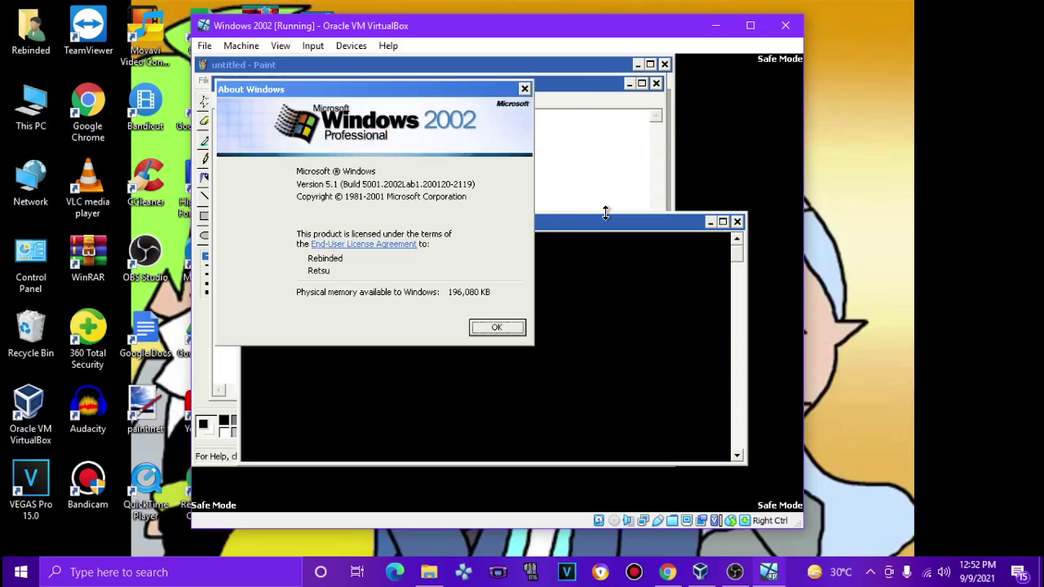
left_click(590, 224)
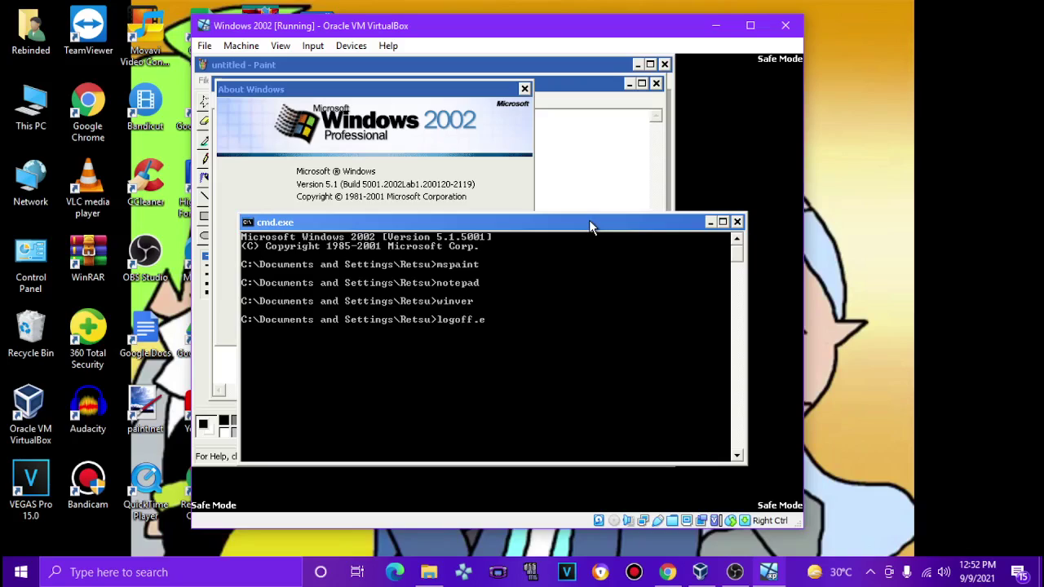
Step: Run logoff, discarding the unsaved Paint picture and Notepad text
key("Return")
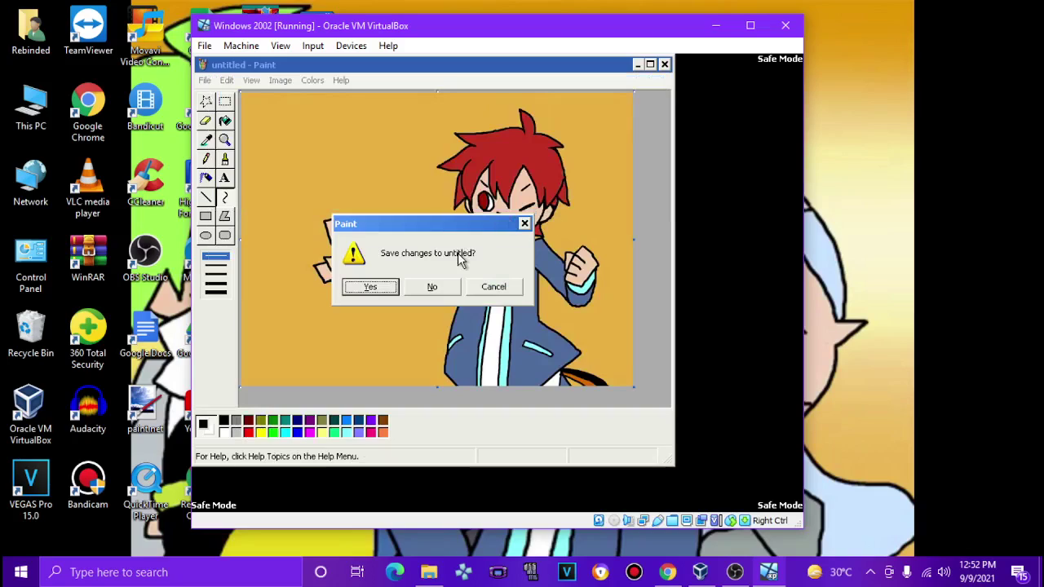
left_click(429, 286)
left_click(492, 332)
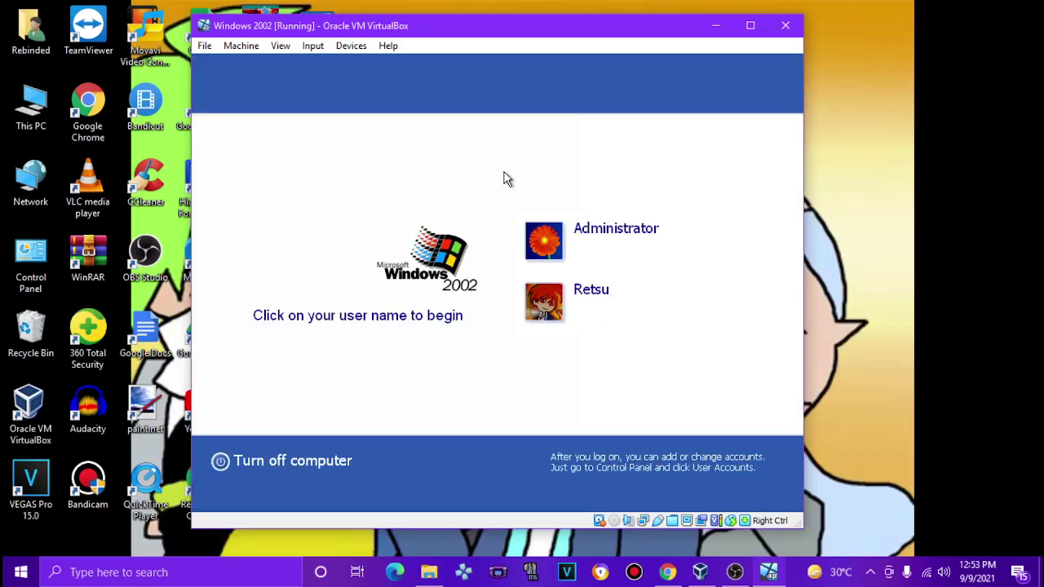
Step: Restart the guest Windows and reset the virtual machine
left_click(351, 462)
left_click(558, 238)
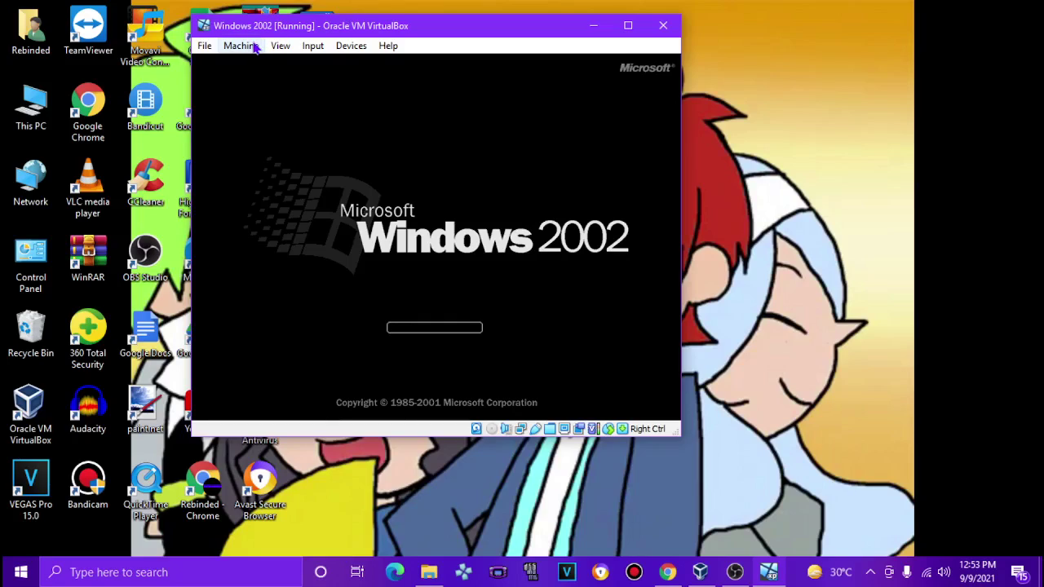
left_click(254, 47)
left_click(261, 160)
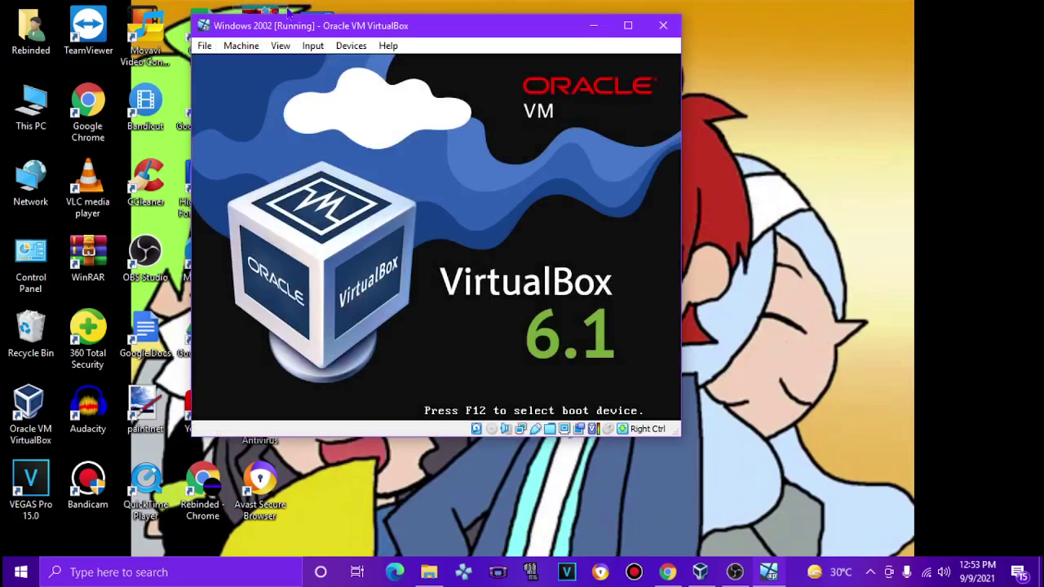
Step: Boot into Safe Mode with Networking and select the user account at logon
key("Up")
key("Up")
key("Up")
key("Return")
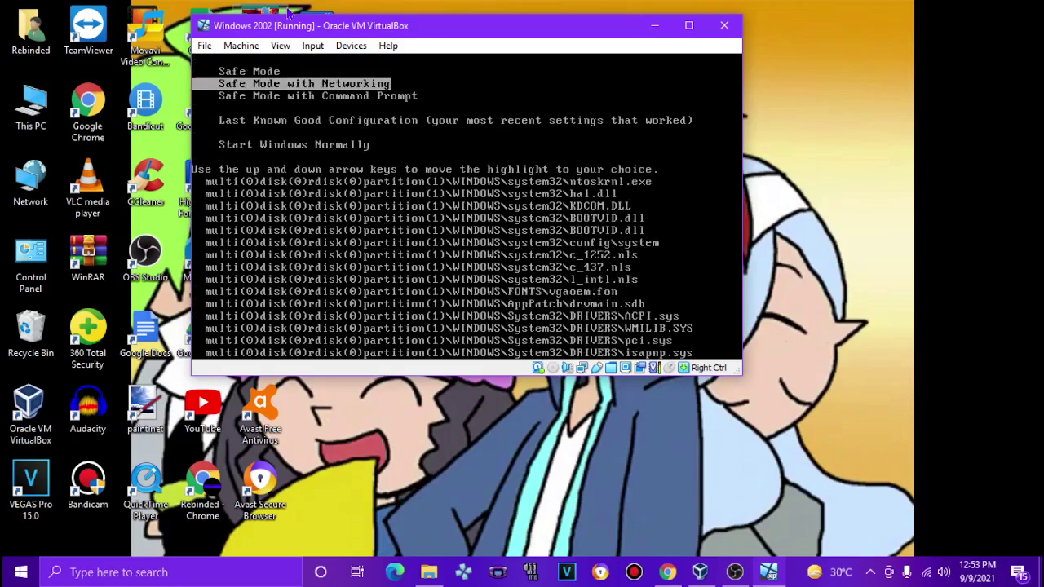
left_click(735, 572)
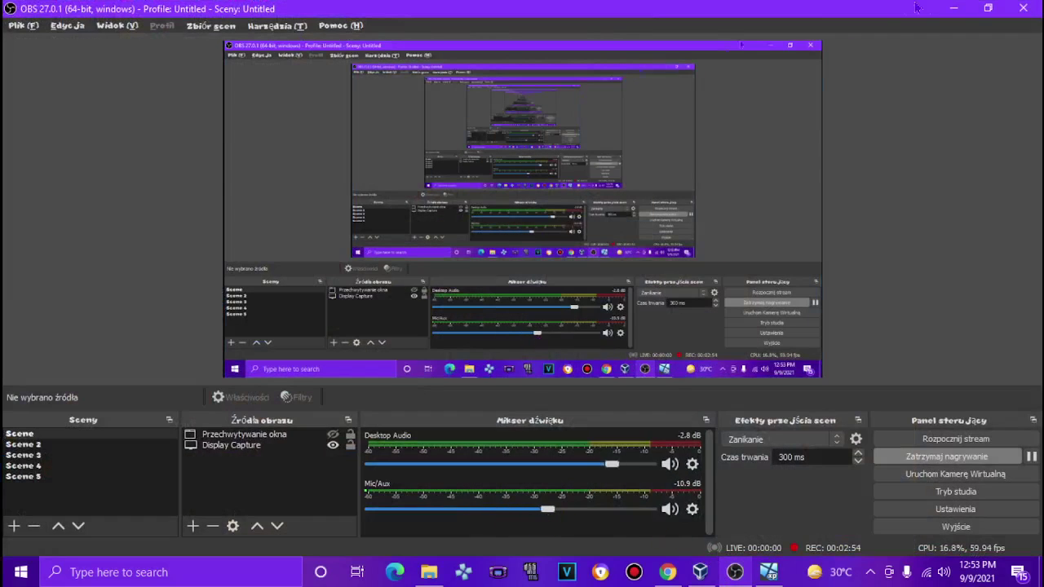
left_click(953, 8)
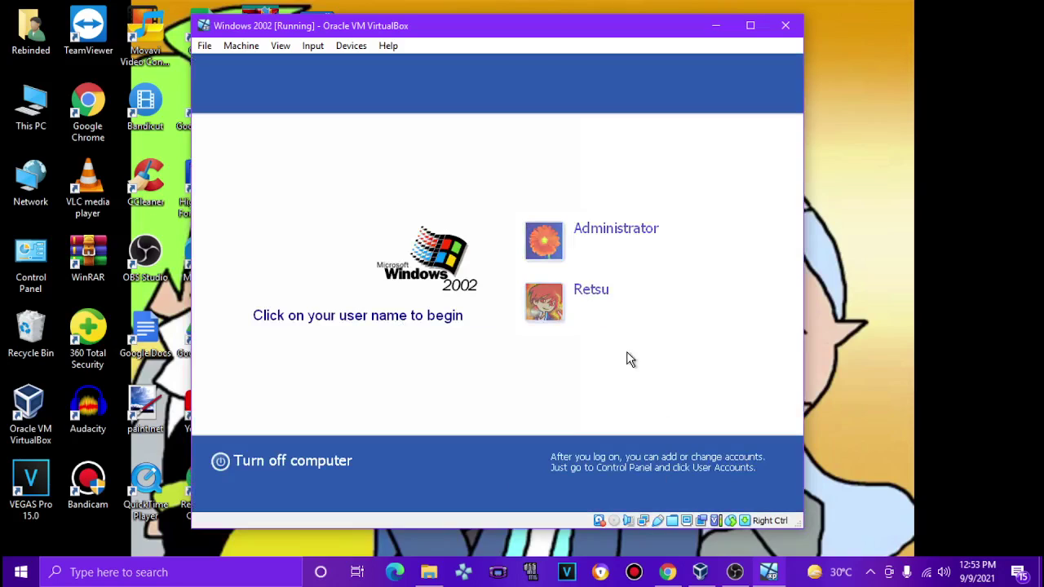
left_click(585, 301)
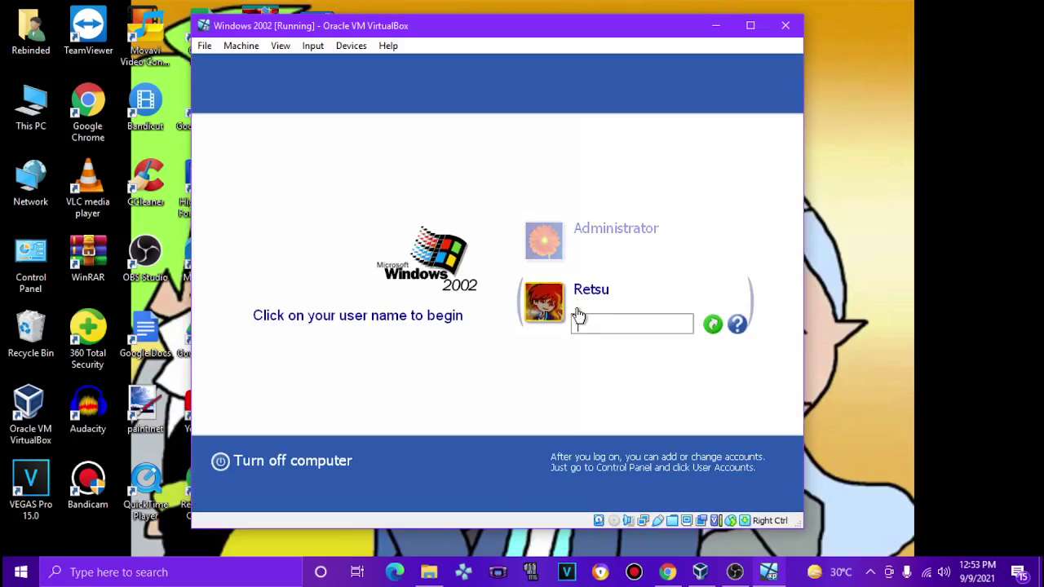
Step: Enter the account password and continue working in Safe Mode
key("Return")
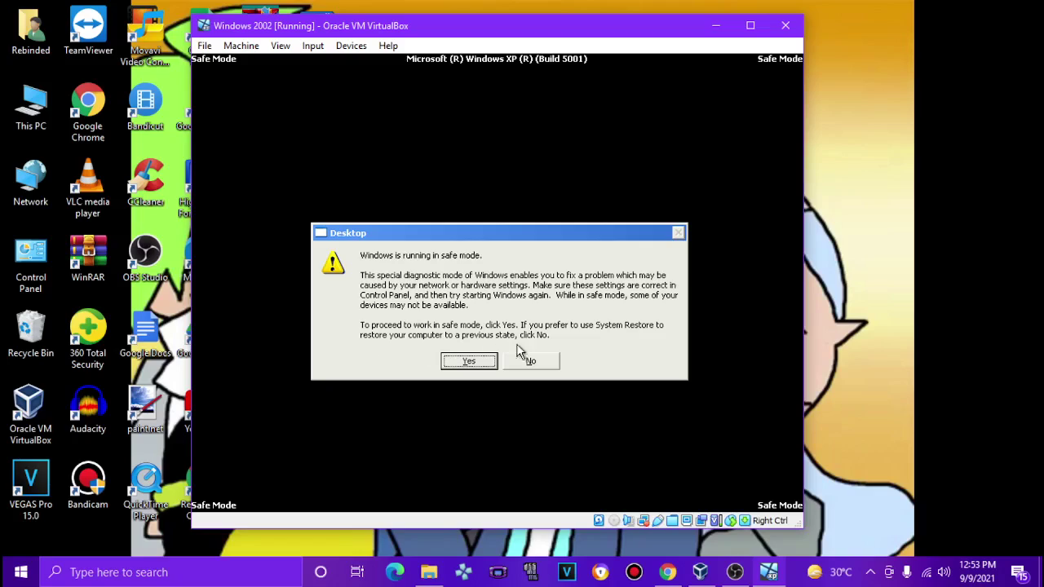
left_click(461, 359)
Step: Open My Computer > Local Disk (C:) > WINDOWS, then close the folder window
left_click_drag(550, 350, 403, 205)
double_click(225, 142)
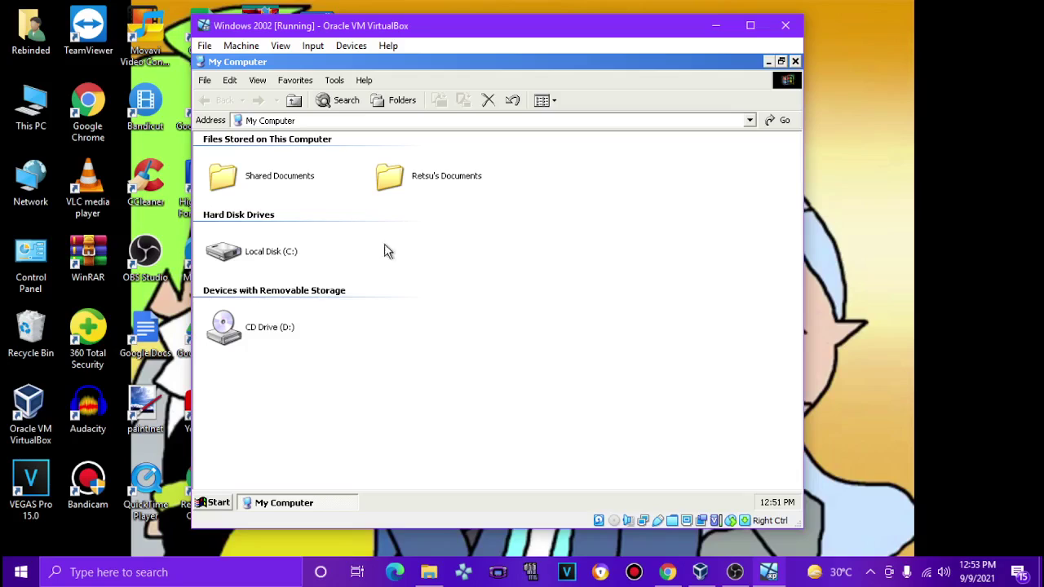
double_click(281, 251)
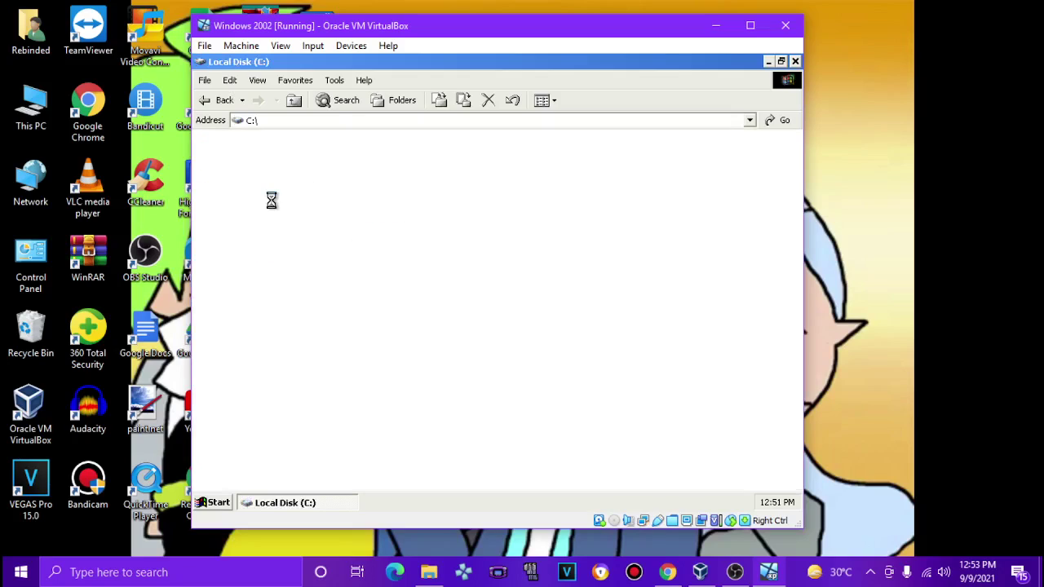
double_click(453, 204)
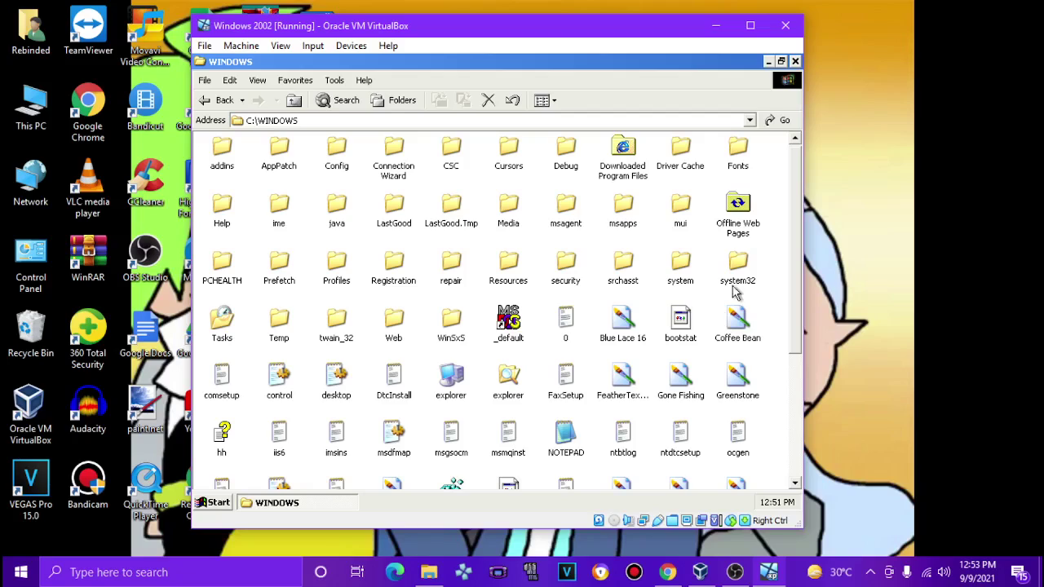
left_click(796, 62)
Step: Open Display Properties and try the Windows Classic theme in the theme list
right_click(487, 196)
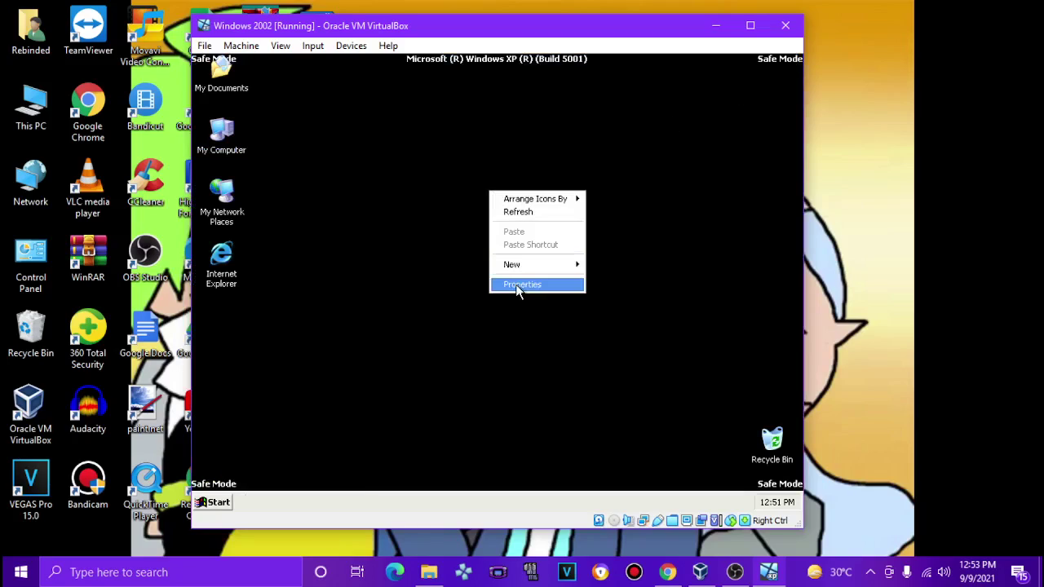
left_click(517, 285)
left_click(309, 174)
left_click(273, 207)
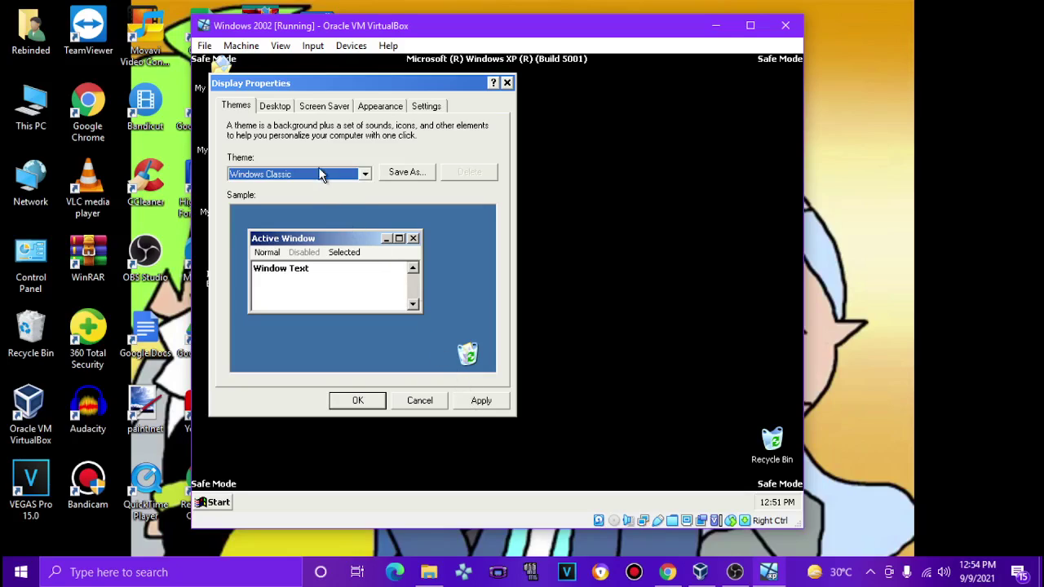
left_click(323, 174)
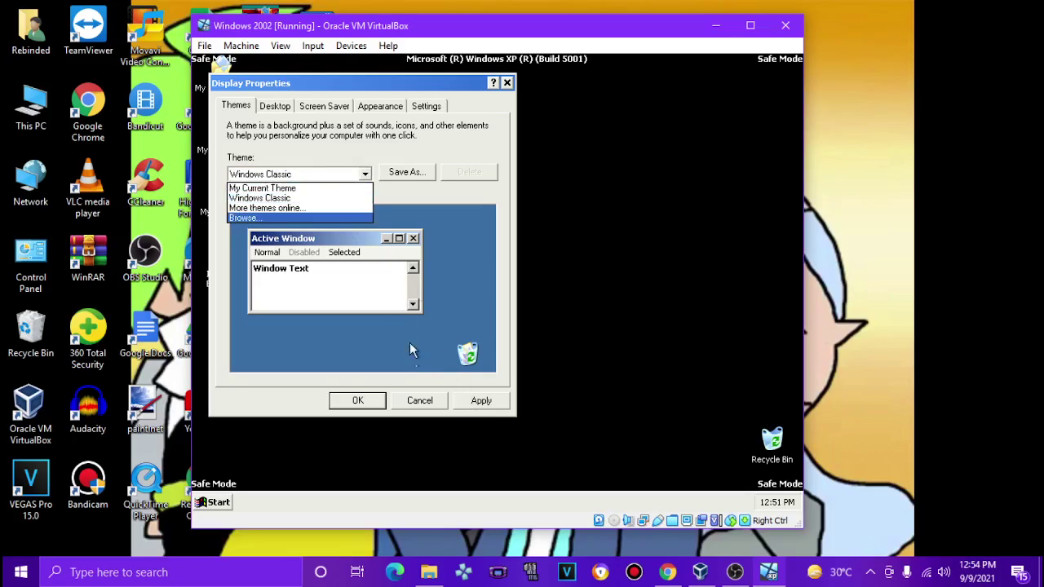
left_click(385, 315)
Step: Apply Ascent as the desktop background
left_click(278, 108)
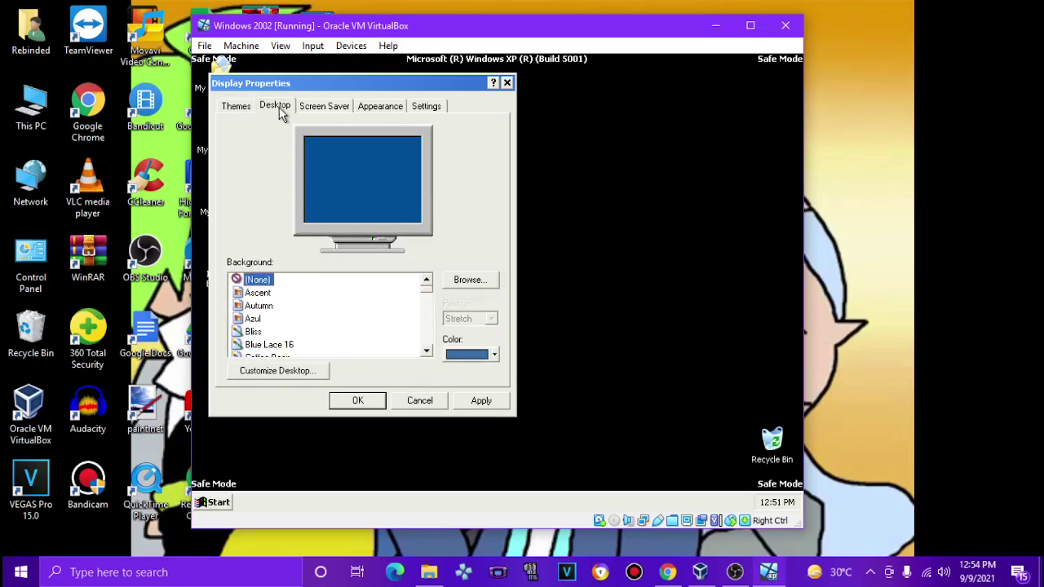
left_click(258, 292)
left_click(476, 401)
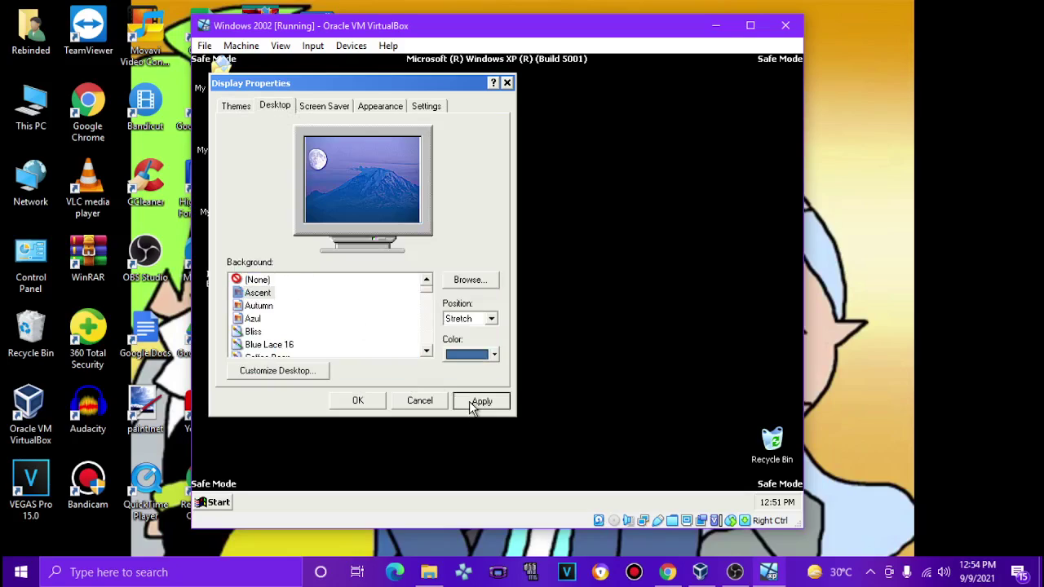
Step: Browse Sample Pictures and Shared Pictures for a background, showing folders as tiles
left_click(481, 281)
double_click(508, 179)
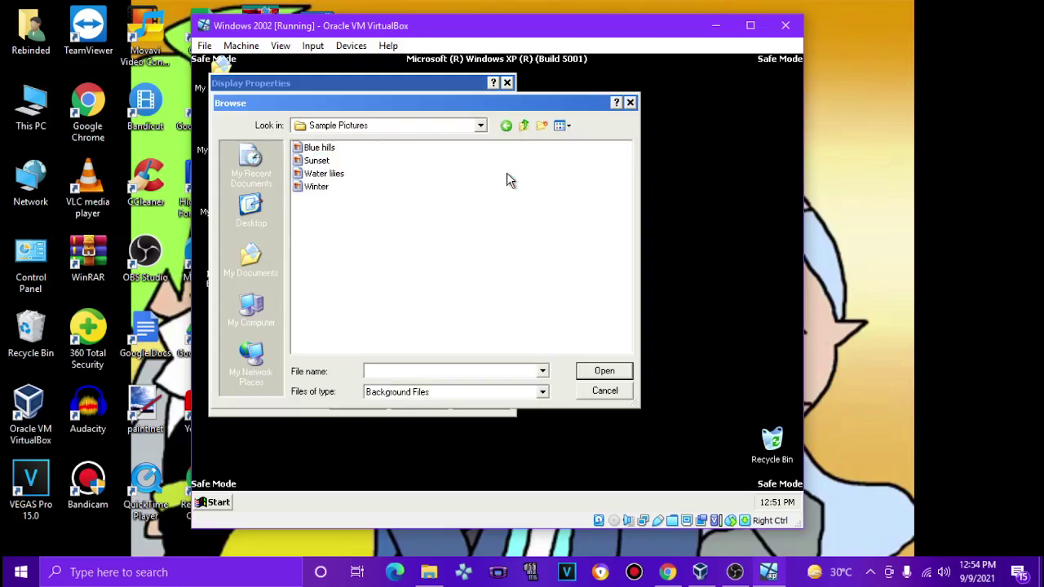
left_click(524, 125)
left_click(559, 125)
left_click(580, 156)
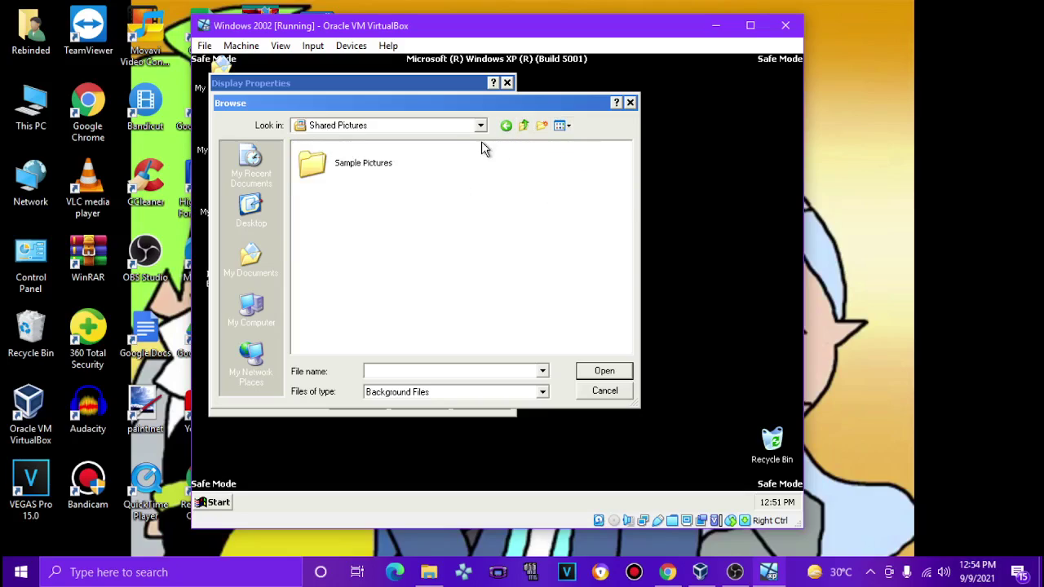
left_click(524, 126)
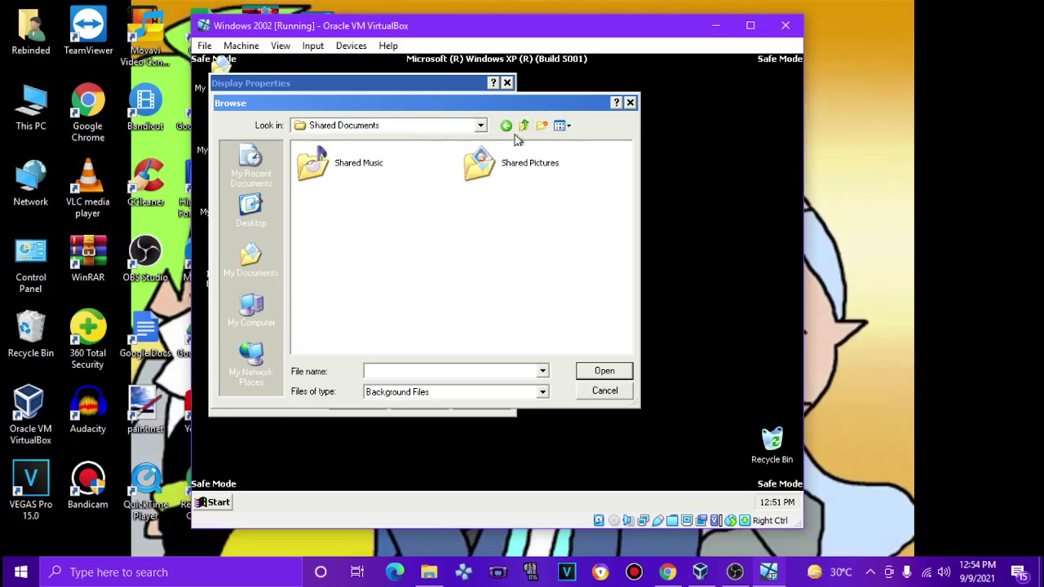
left_click(481, 163)
left_click(252, 212)
left_click(236, 269)
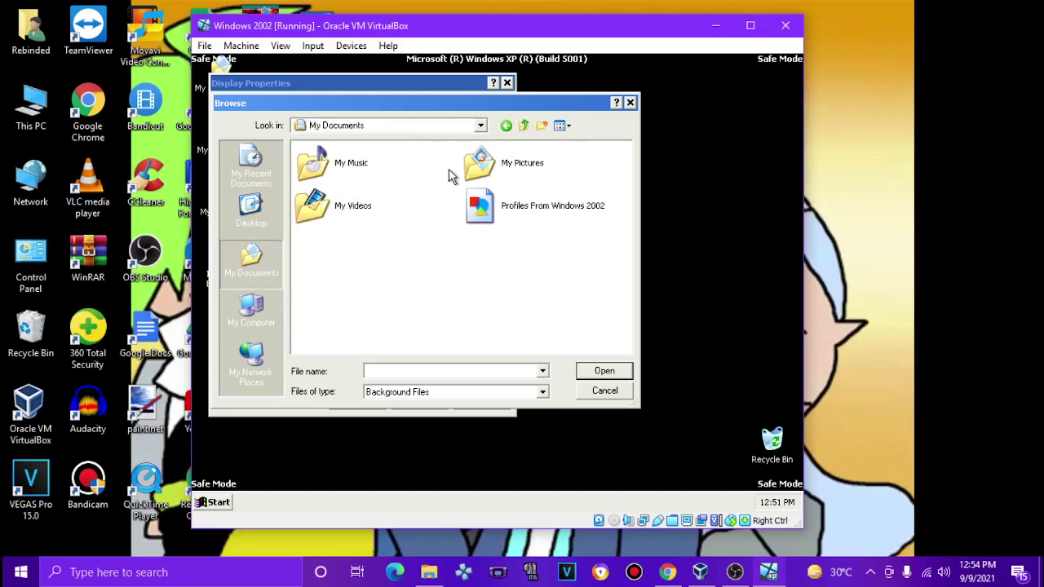
double_click(466, 167)
left_click(428, 189)
double_click(365, 189)
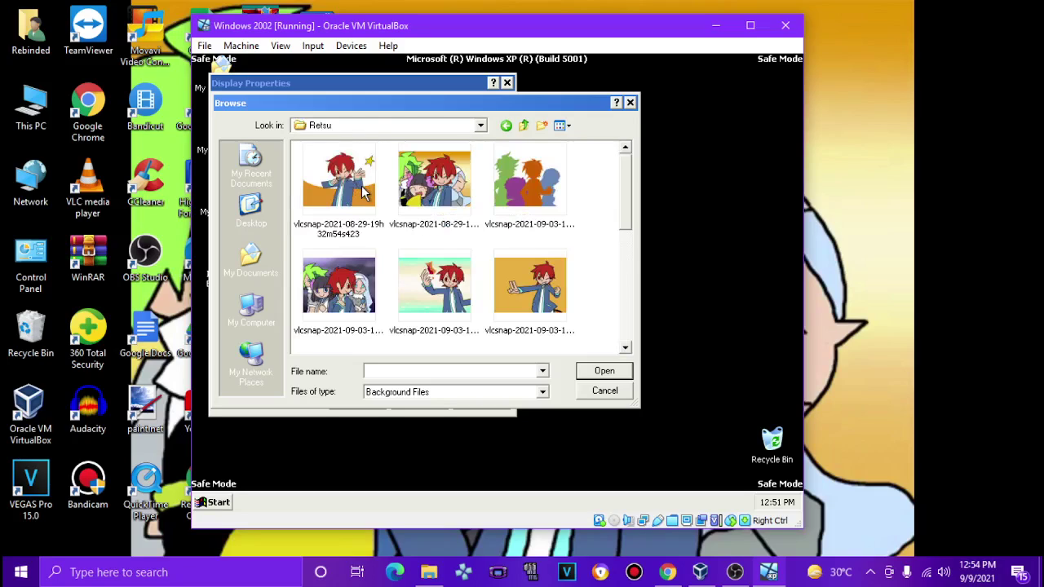
double_click(445, 196)
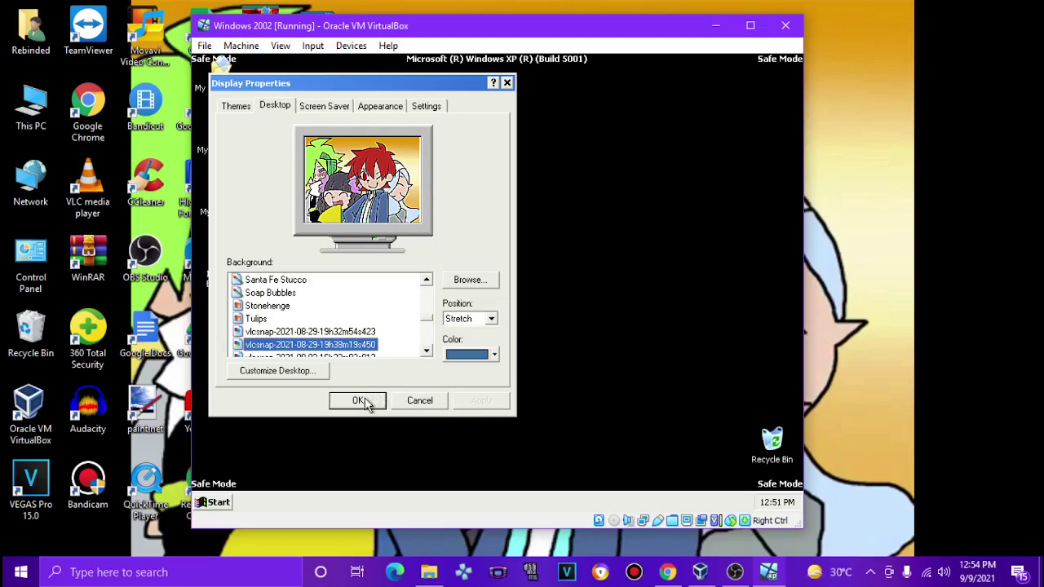
left_click(358, 400)
left_click_drag(389, 150, 469, 226)
left_click_drag(563, 397, 481, 349)
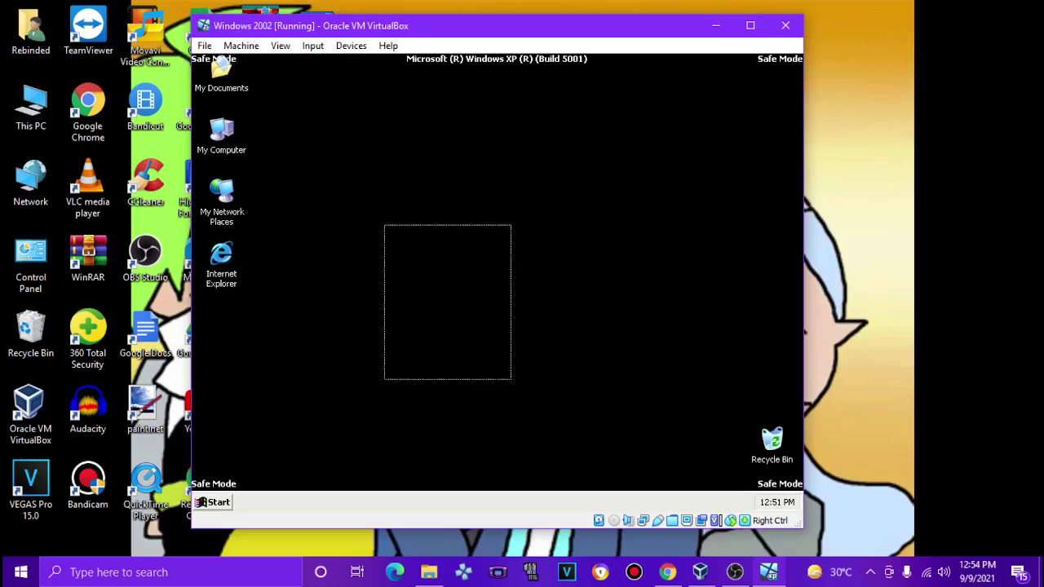
left_click(217, 503)
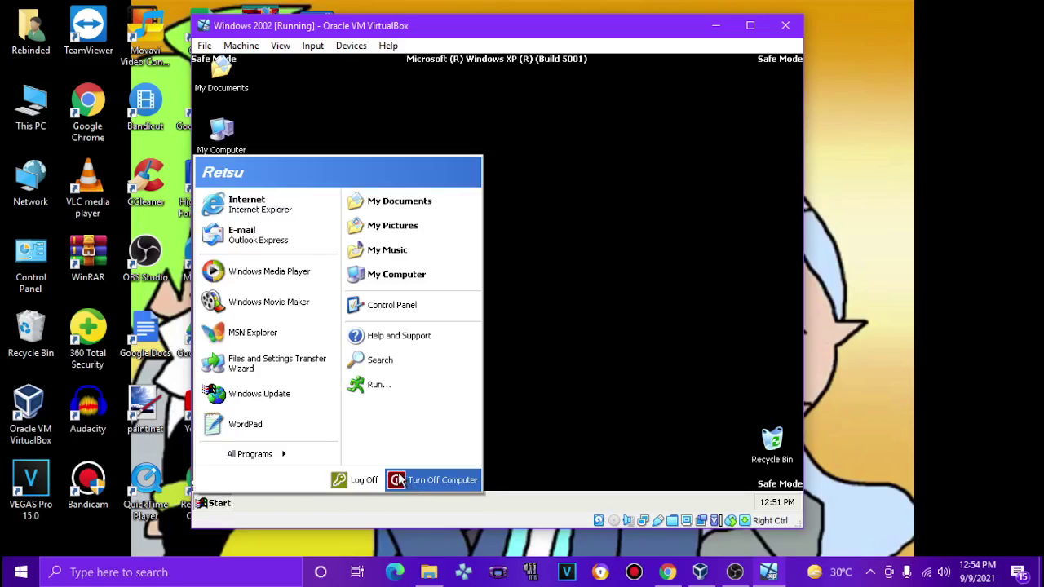
Step: Show About Windows by running winver from the Run box
left_click(376, 385)
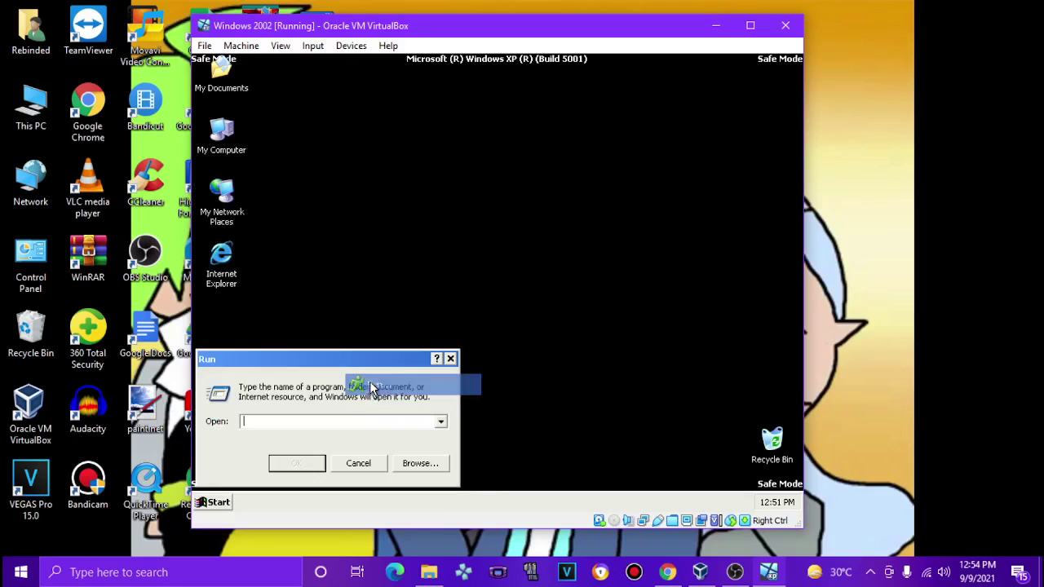
type("winver")
key("Return")
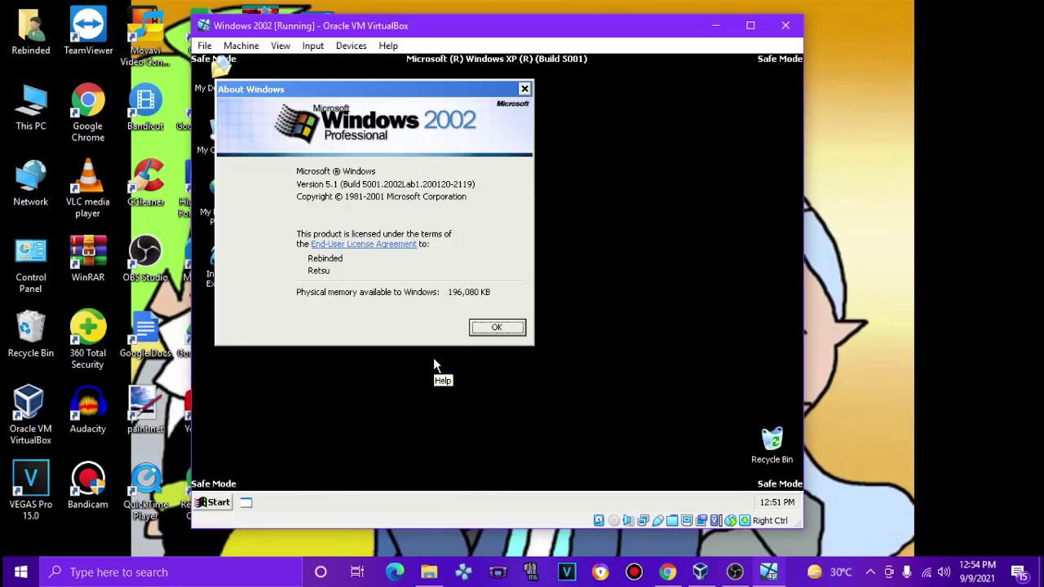
Step: Launch Paint and Notepad from the Run box with mspaint and notepad
left_click(220, 502)
left_click(400, 383)
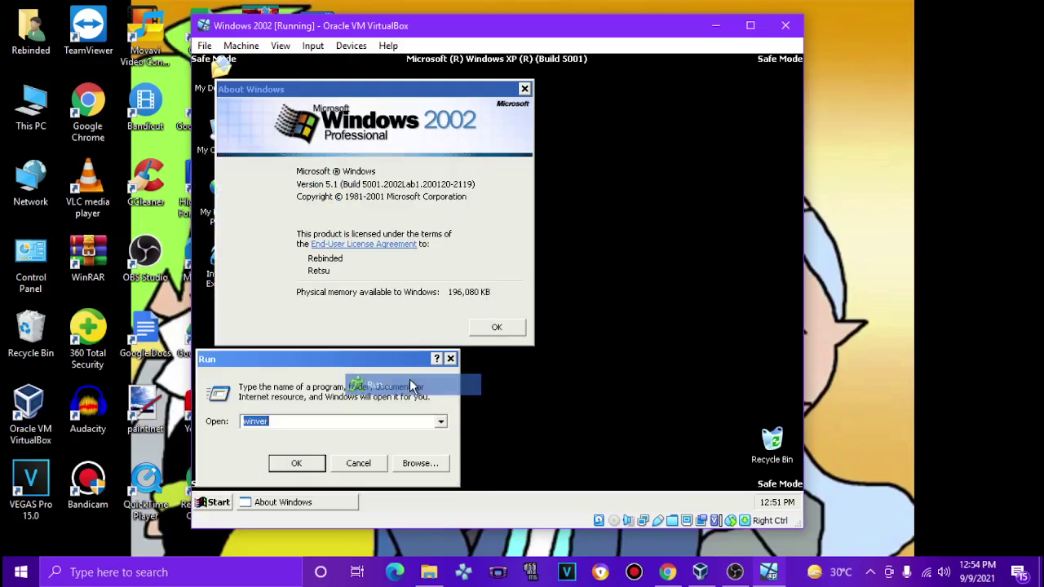
type("mspain")
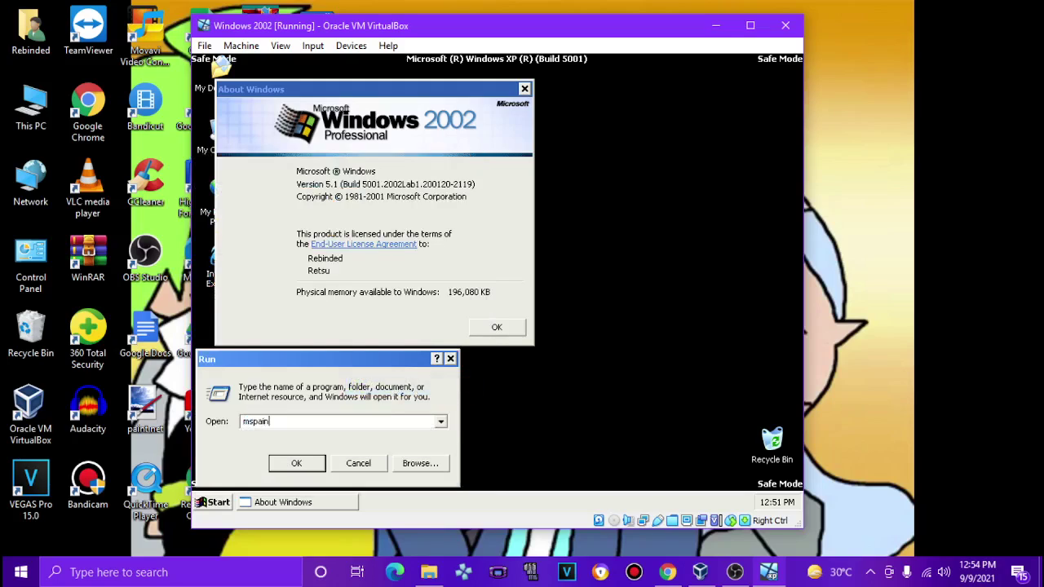
type("t")
key("Return")
left_click(216, 502)
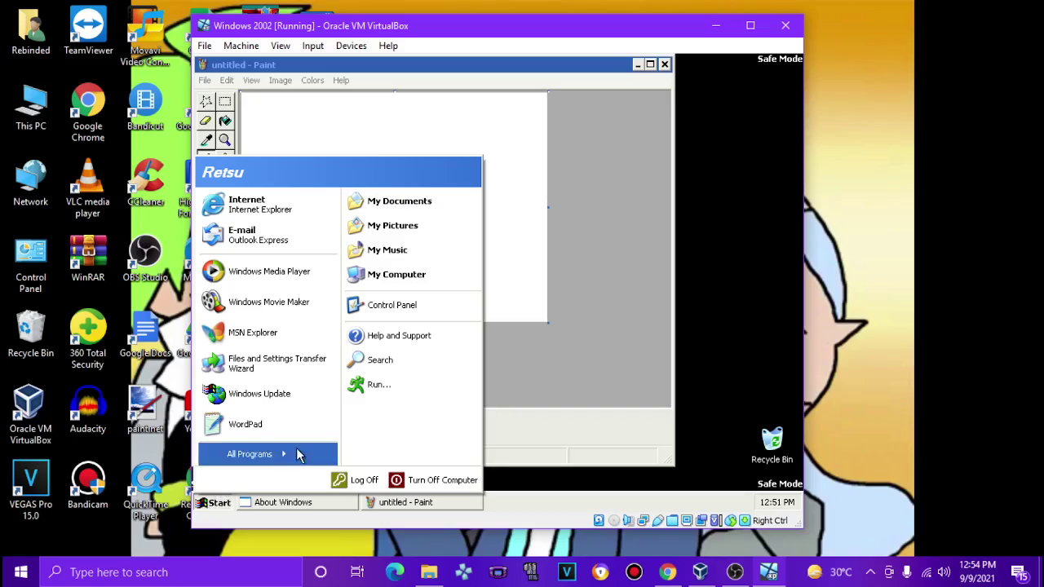
left_click(416, 385)
type("notepa")
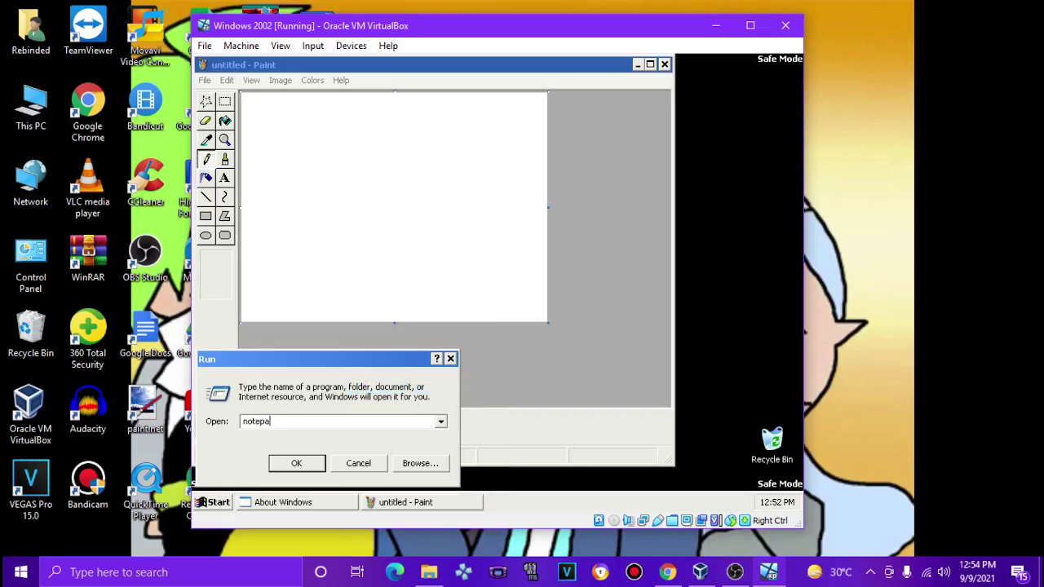
type("d")
key("Return")
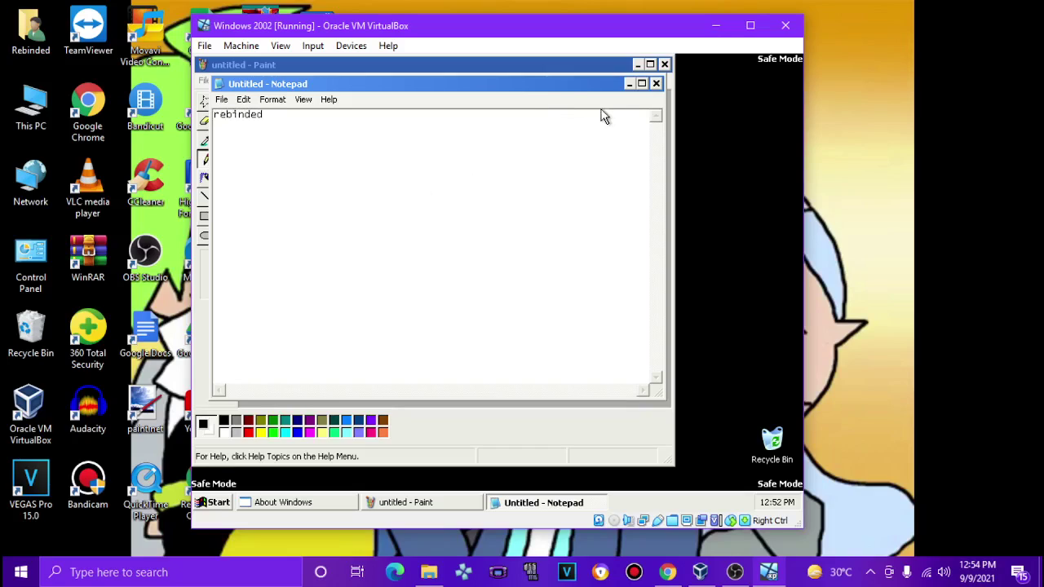
Step: Close Notepad without saving, then close Paint and the About Windows box
left_click(656, 83)
key("n")
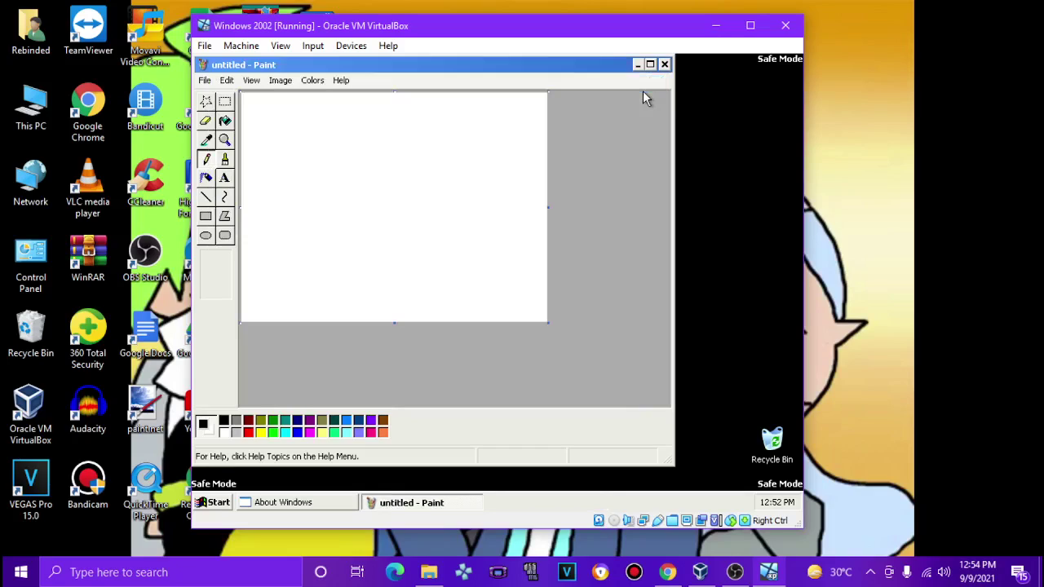
left_click(663, 64)
left_click(525, 89)
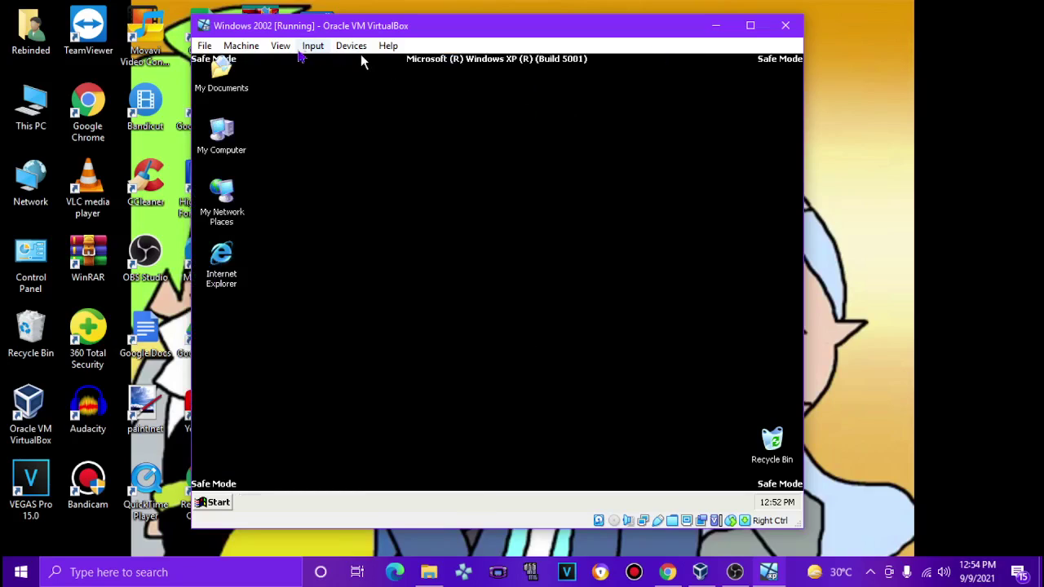
Step: Restart the Windows 2002 guest from its Start menu shut-down options
left_click(227, 502)
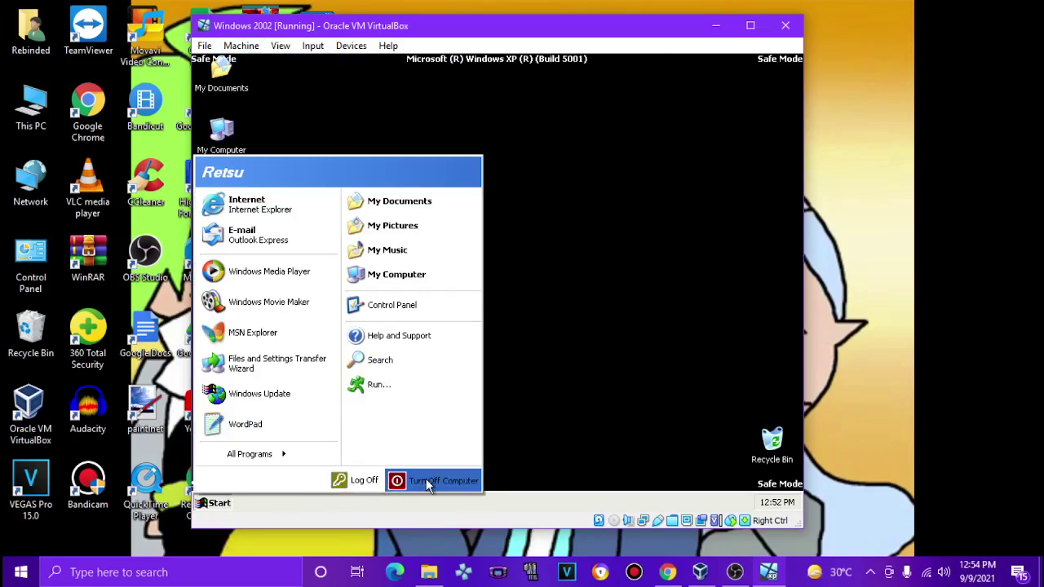
left_click(399, 481)
left_click(562, 243)
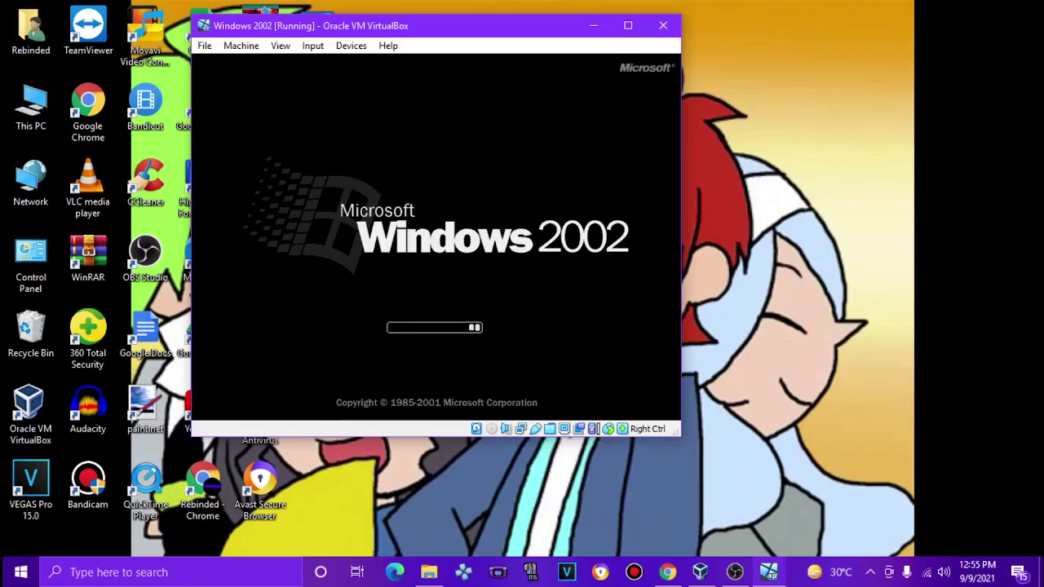
Step: Pick Safe Mode in the advanced boot options and continue booting
left_click(240, 45)
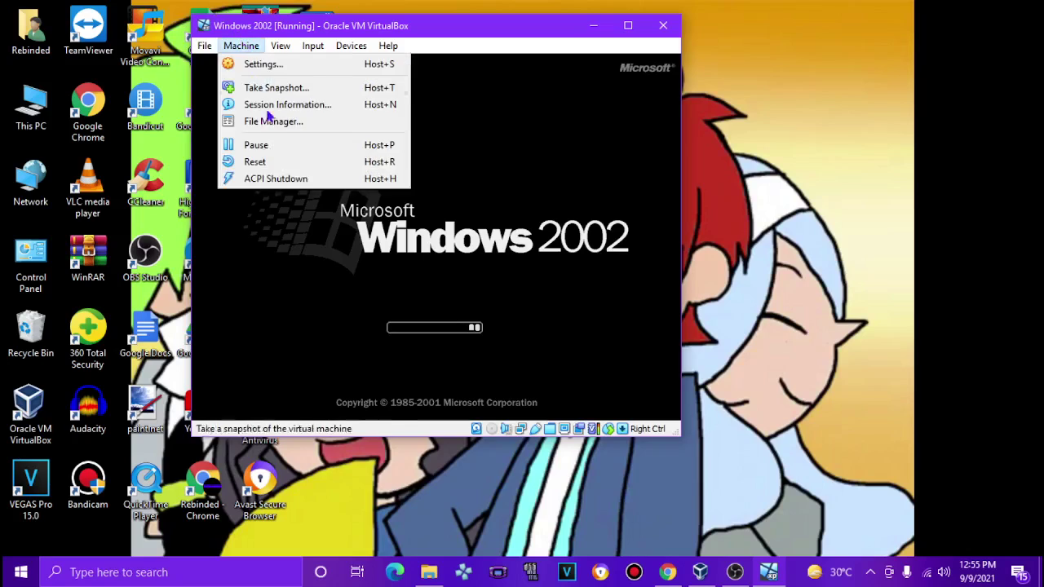
left_click(276, 162)
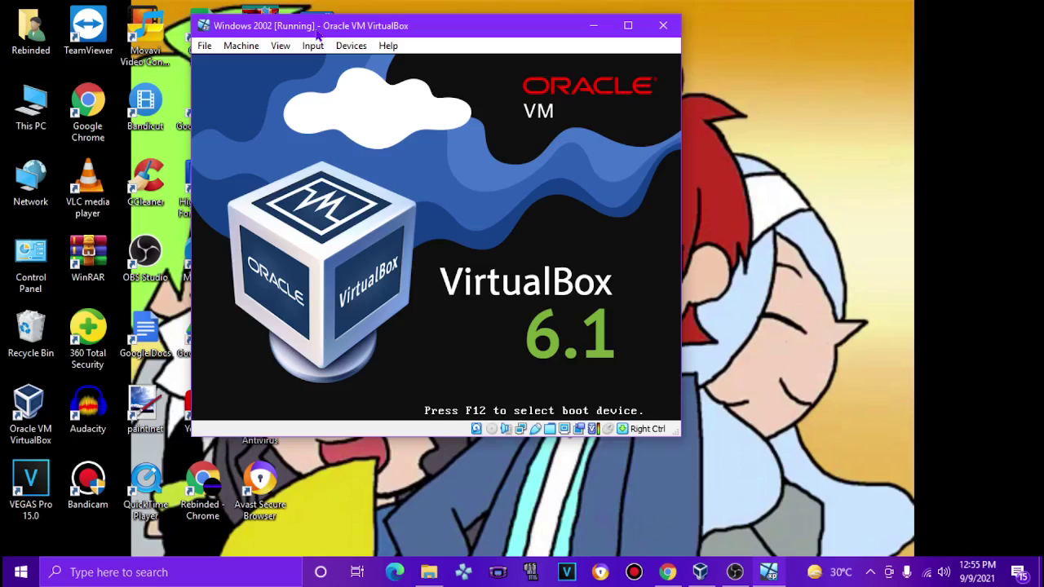
key("Up")
key("Up")
key("Up")
key("Up")
key("Return")
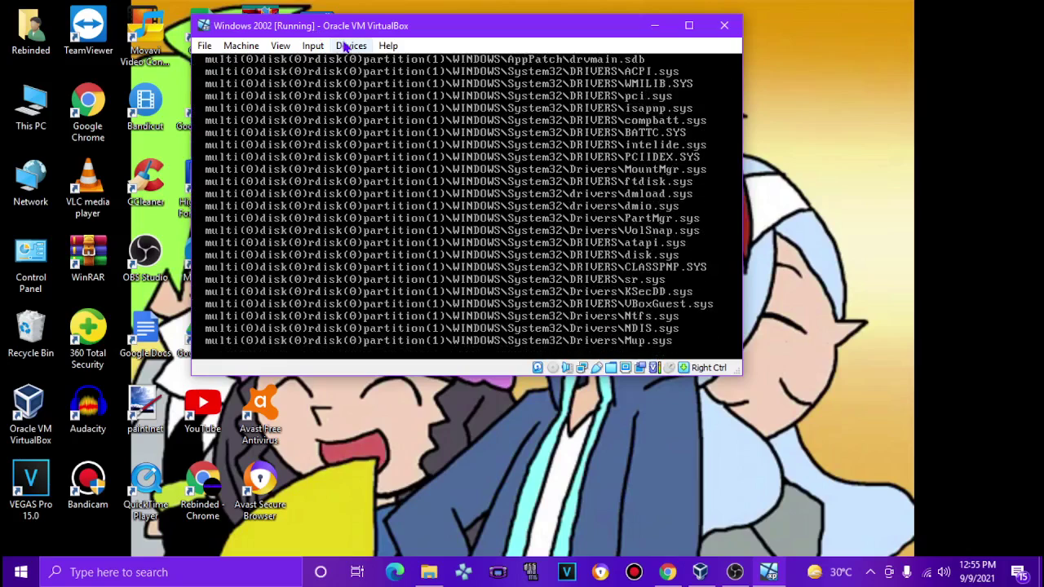
left_click(349, 45)
mouse_move(390, 66)
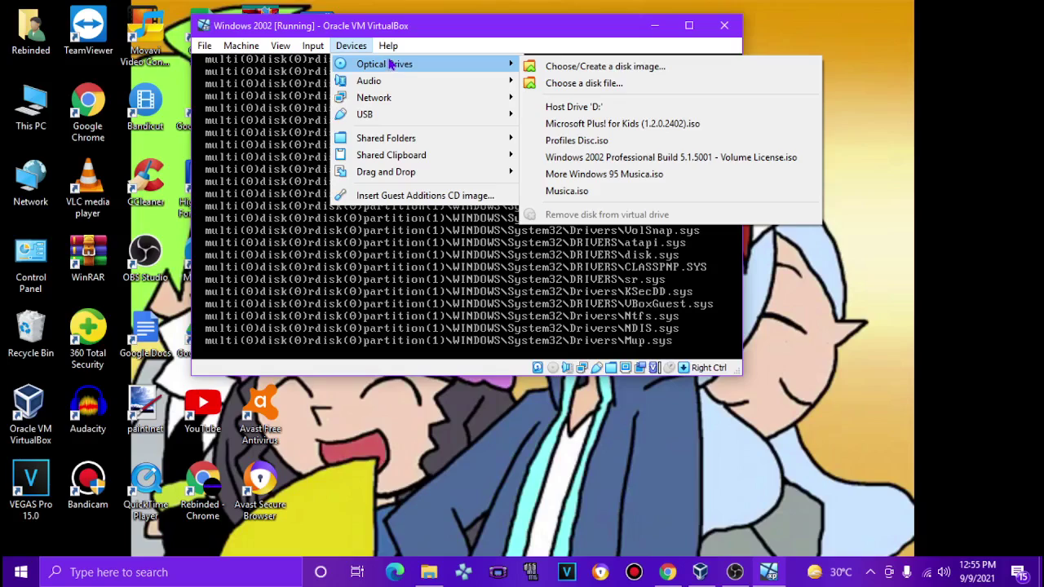
left_click(393, 29)
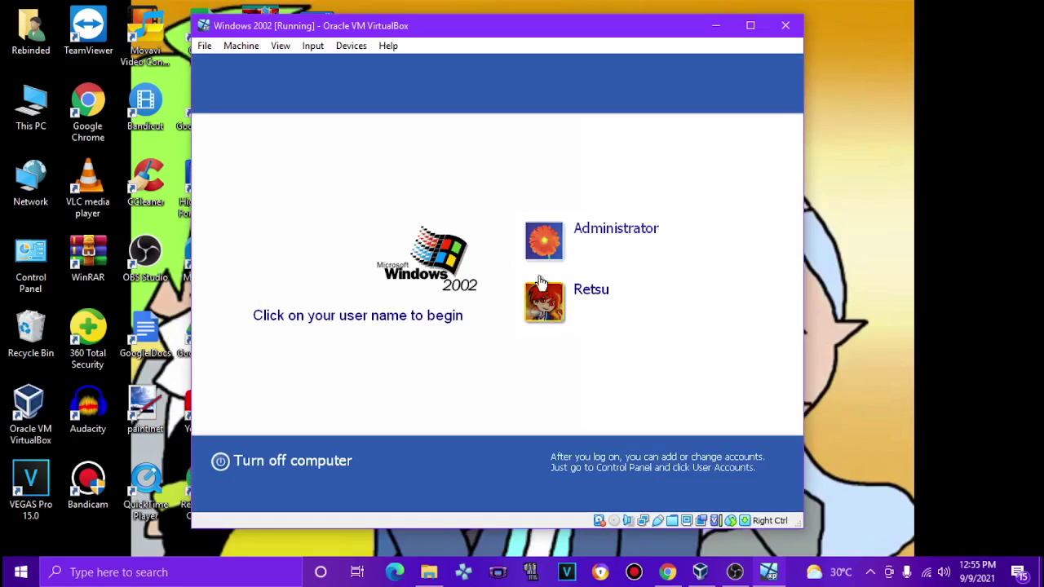
Step: Log in to the user account with its password and accept the Safe Mode warning
left_click(544, 300)
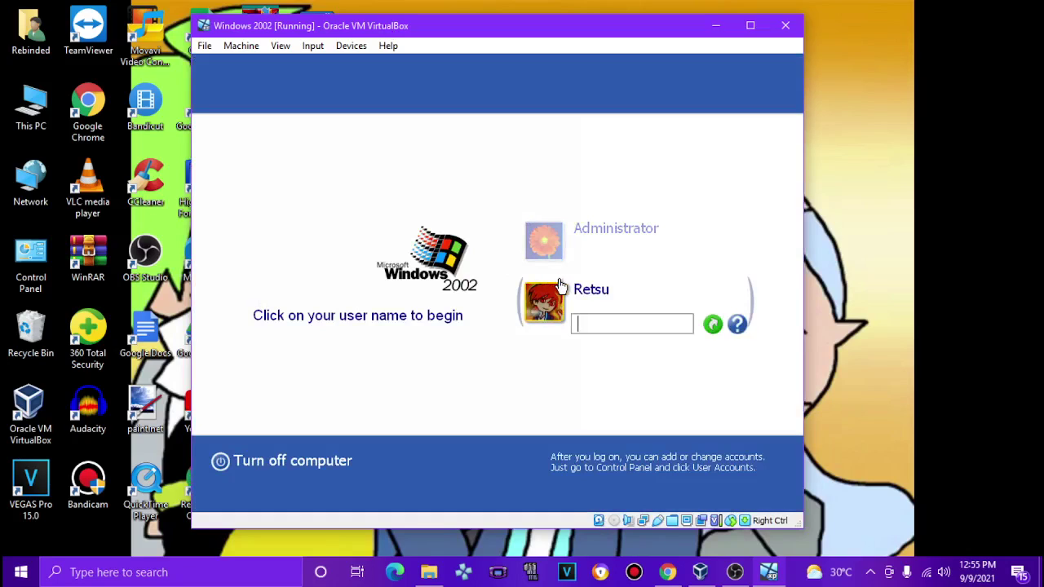
type("••")
key("Return")
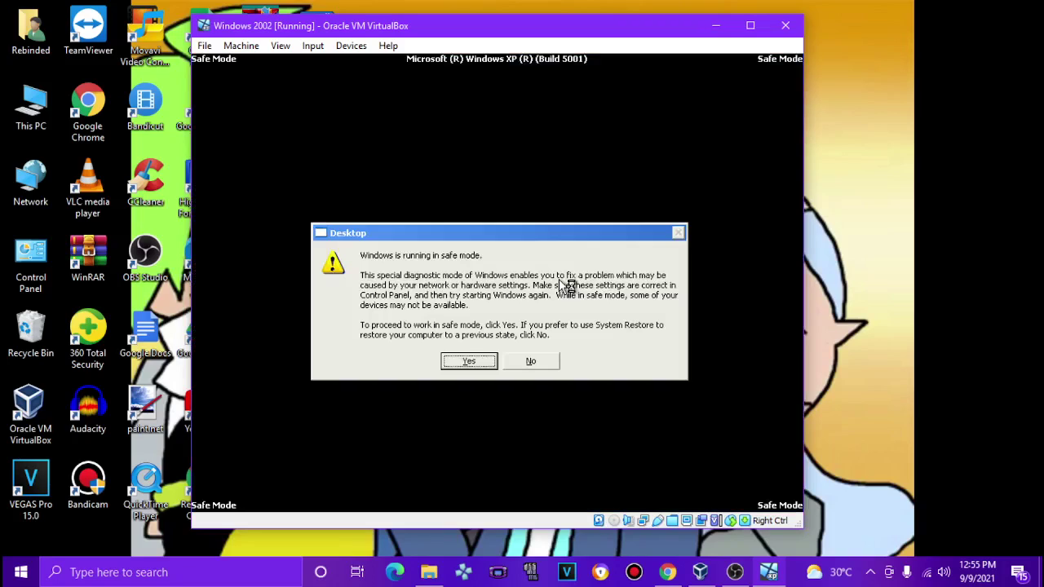
left_click(469, 363)
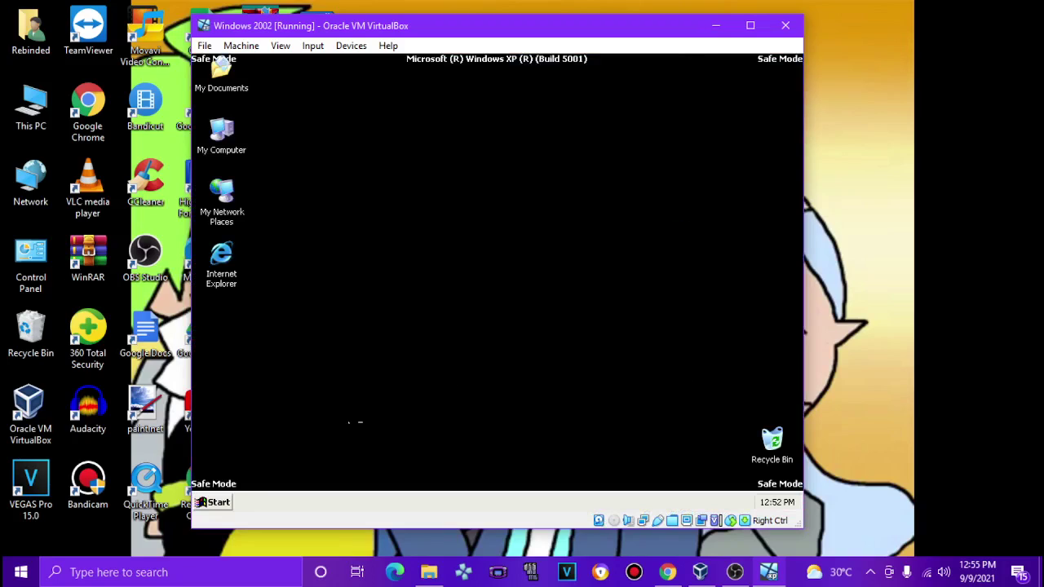
Step: Navigate through My Documents and My Pictures into the wallpaper folder
left_click(214, 502)
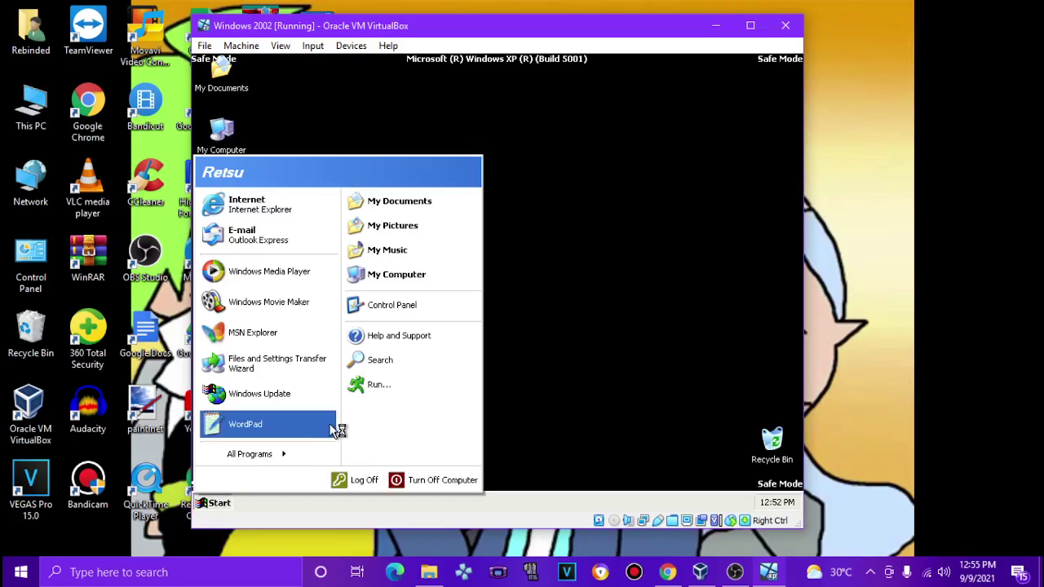
left_click(382, 274)
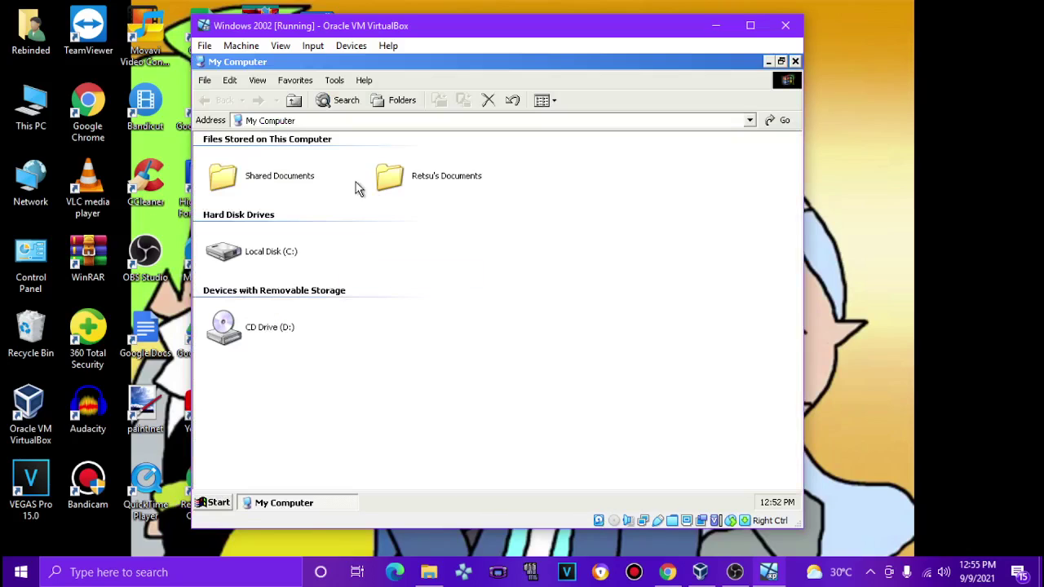
left_click(796, 61)
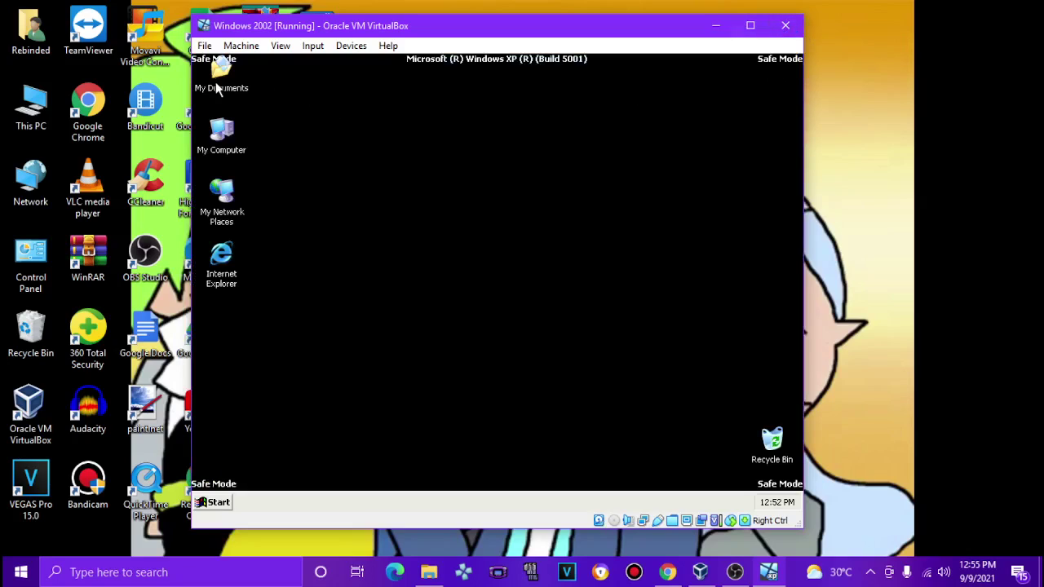
double_click(218, 90)
double_click(396, 155)
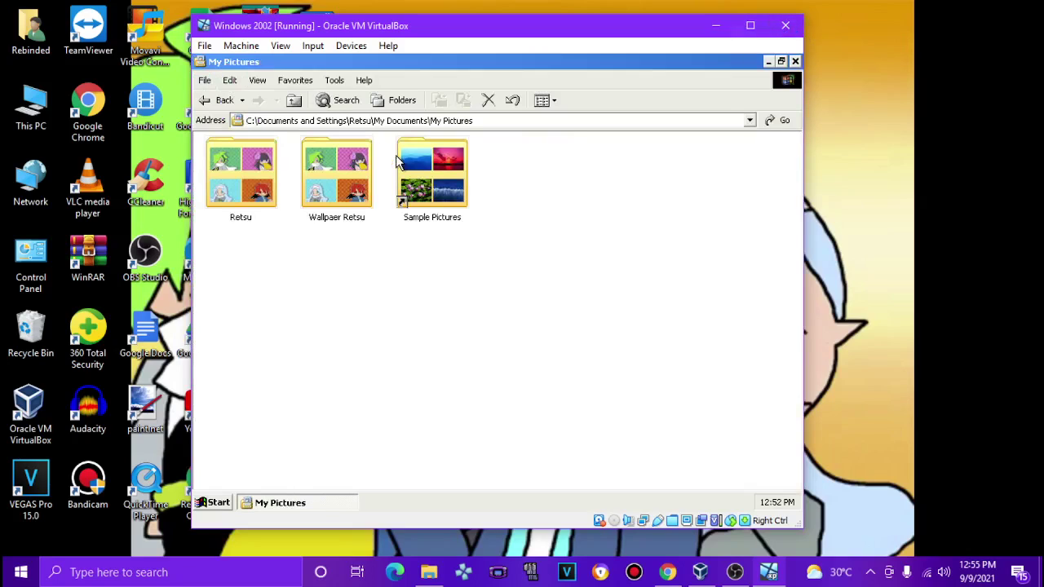
double_click(359, 189)
Step: View the wallpaper images one by one, then close the viewer and folder
left_click(264, 208)
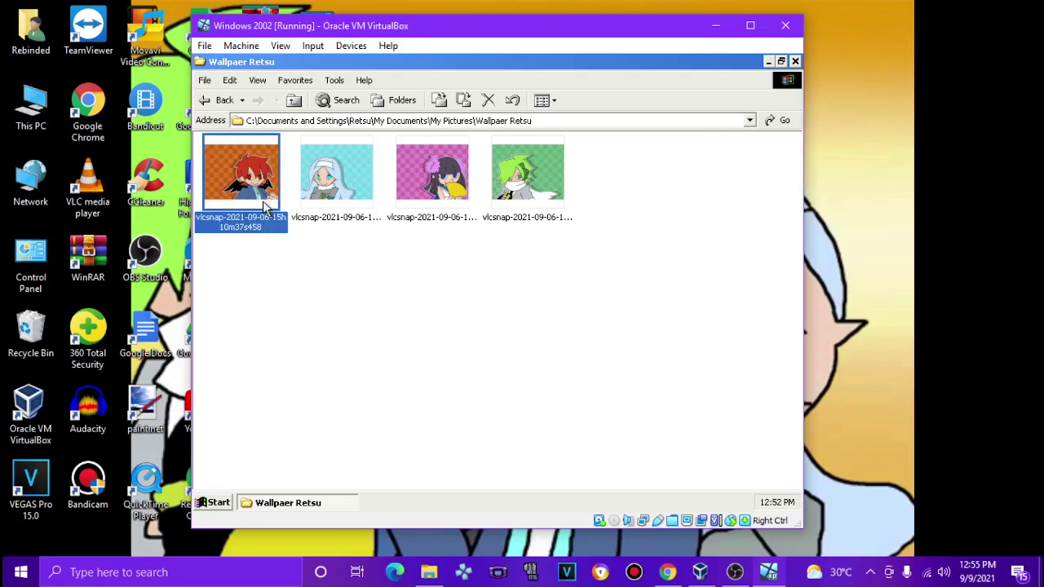
double_click(263, 207)
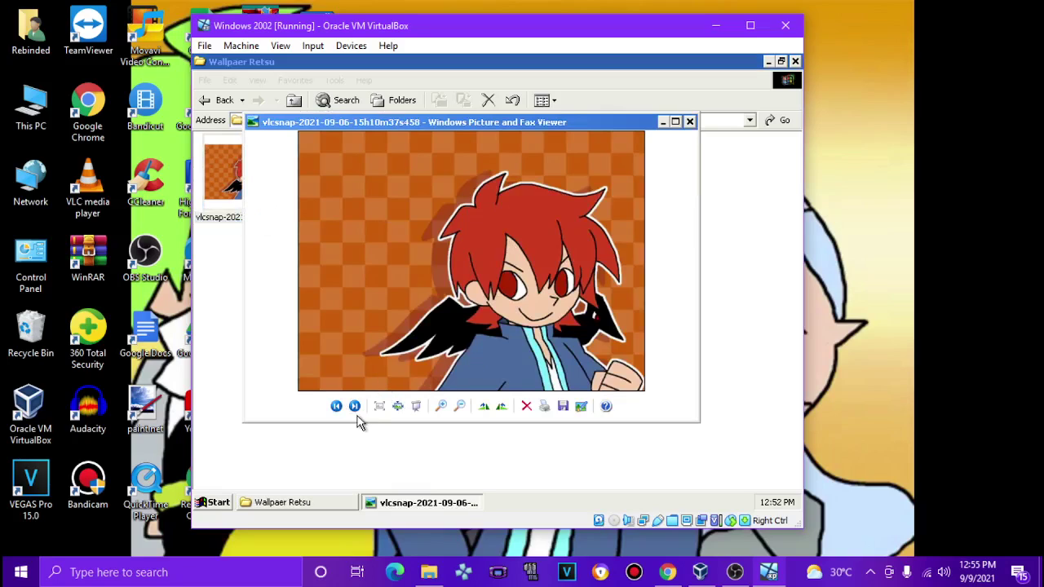
left_click(355, 407)
left_click(355, 406)
left_click(355, 407)
left_click(355, 406)
left_click(690, 122)
left_click(795, 61)
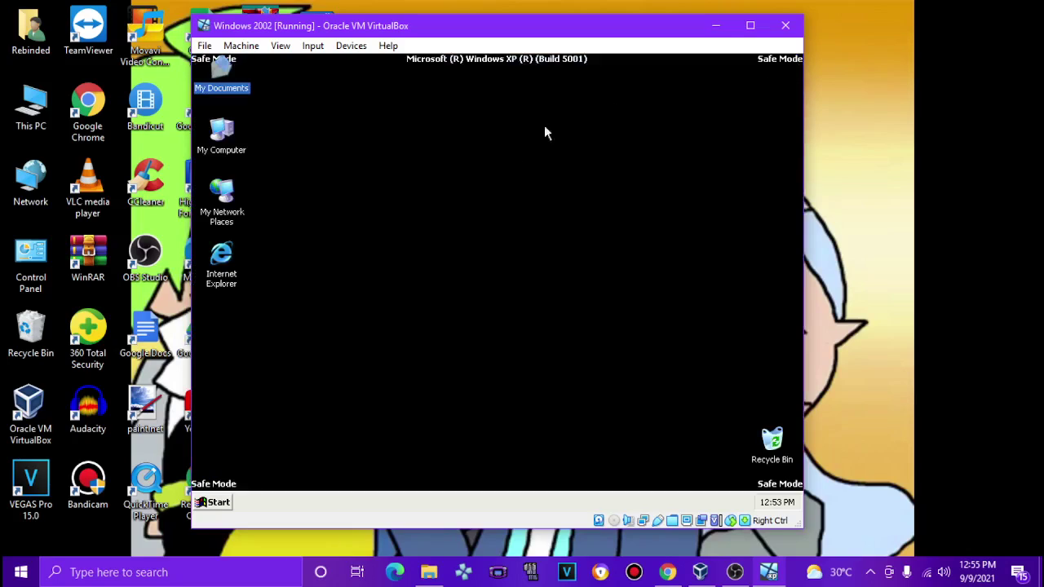
Step: Run winver to show the Windows version information
left_click(216, 503)
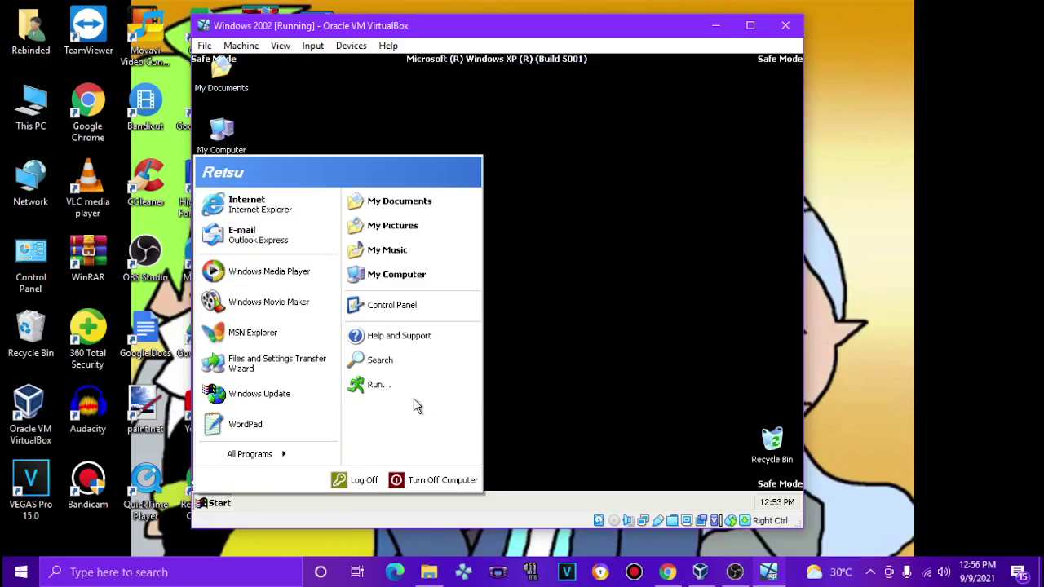
left_click(405, 385)
type("winver")
key("Return")
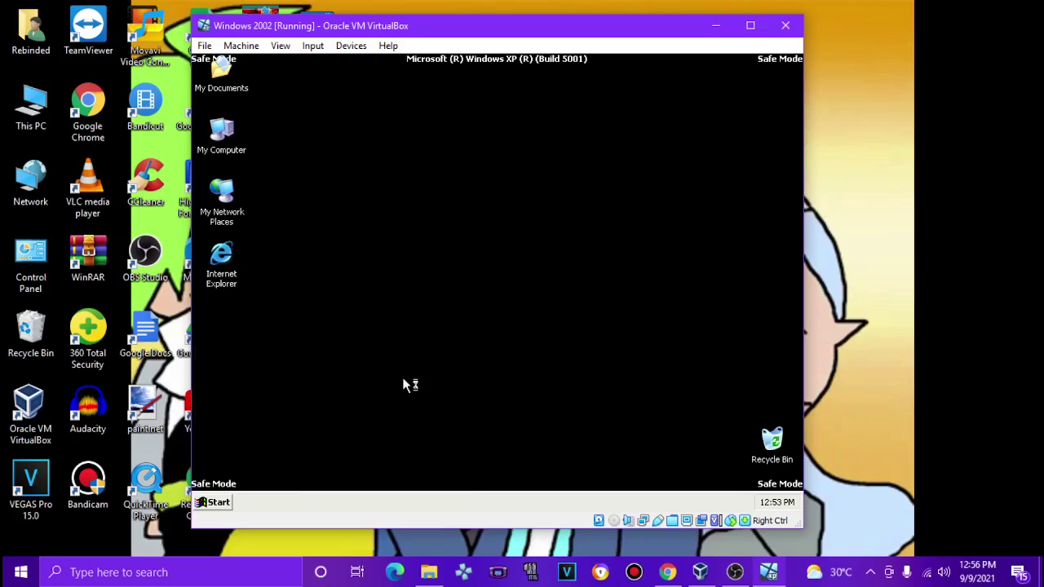
Step: Launch Paint by running mspaint
left_click(219, 501)
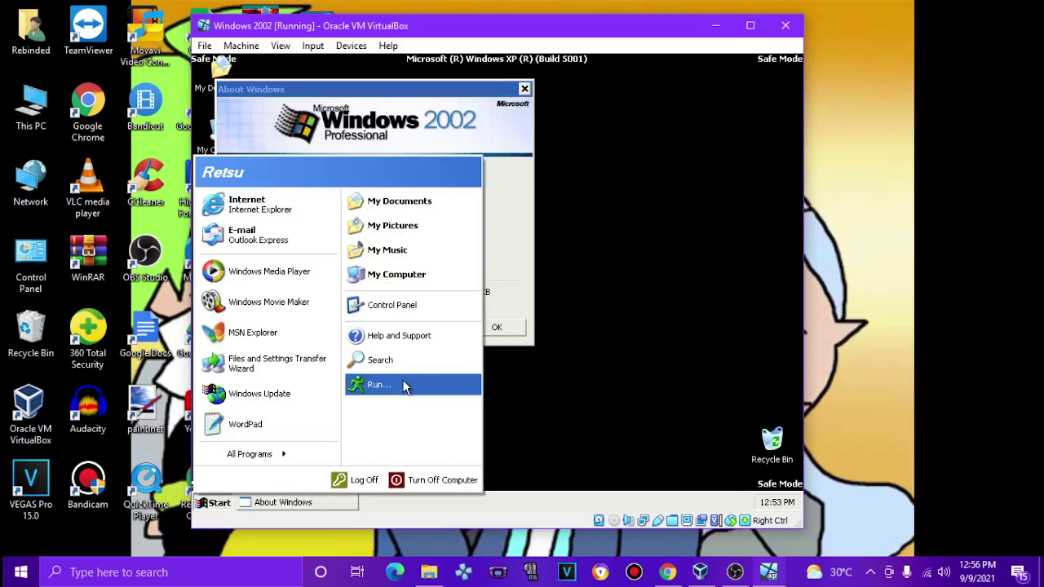
left_click(408, 385)
type("mspaint")
key("Return")
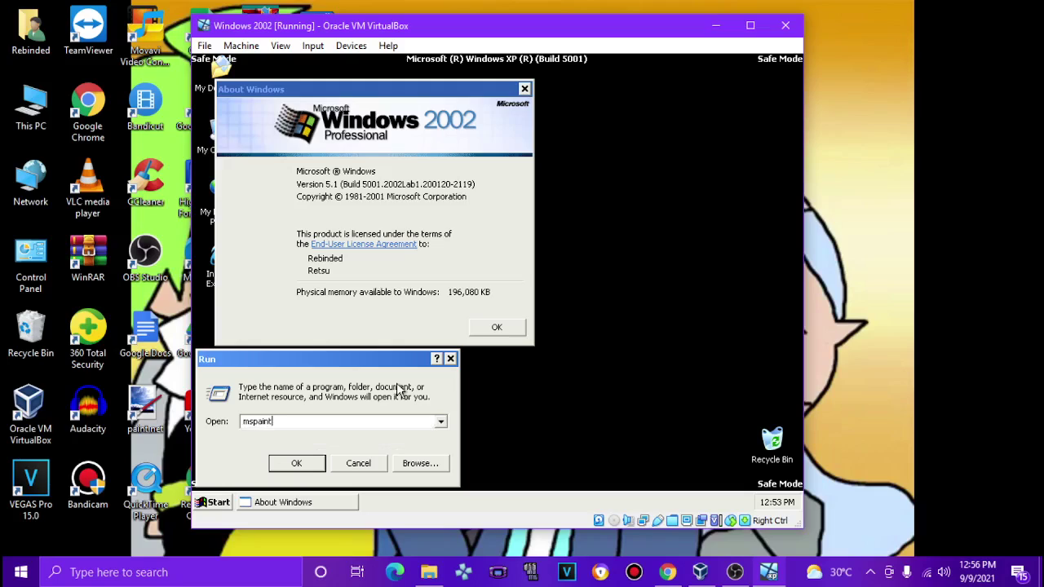
Step: Launch Notepad by running notepad
left_click(219, 502)
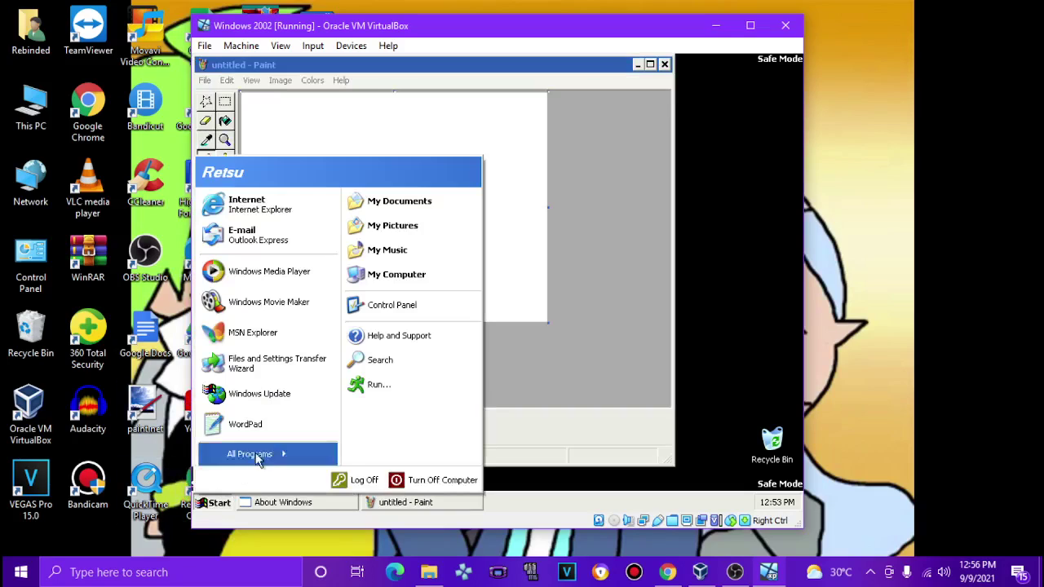
left_click(408, 383)
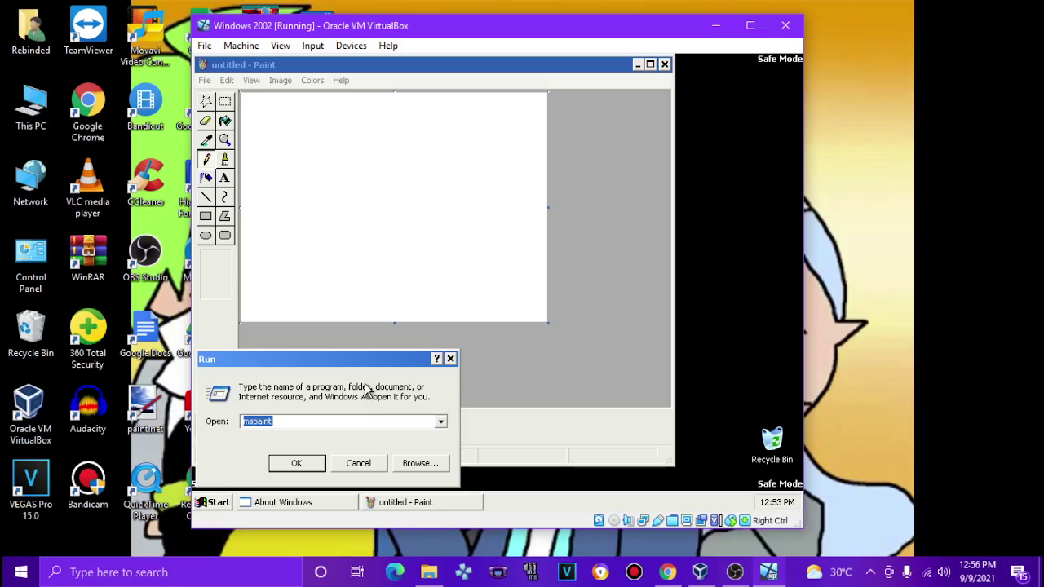
type("notepad")
key("Return")
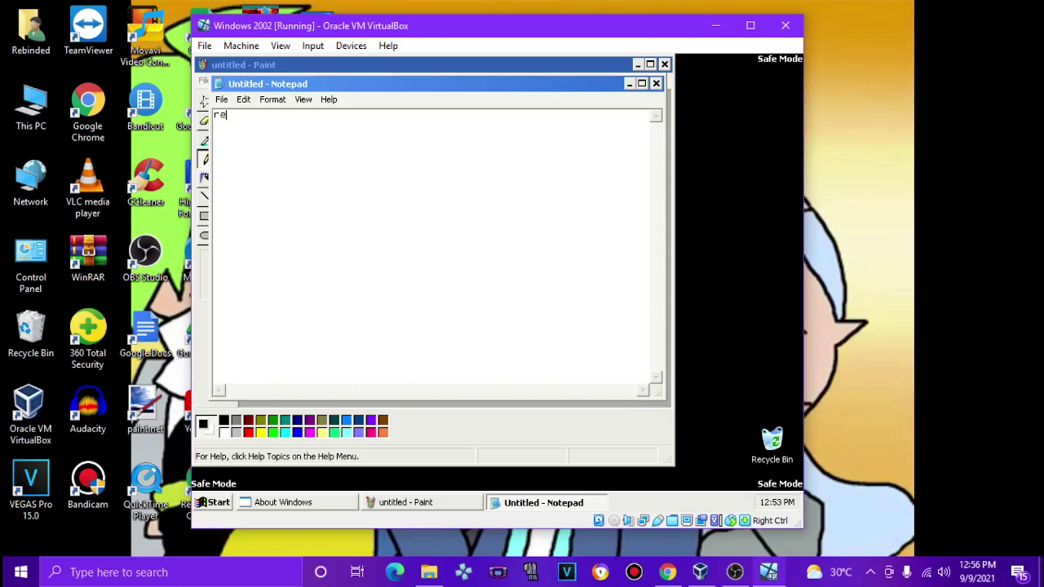
Step: Close Notepad without saving, close Paint and About Windows, and bring up shutdown options
key("alt+F4")
key("Tab")
key("Return")
key("alt+F4")
key("alt+F4")
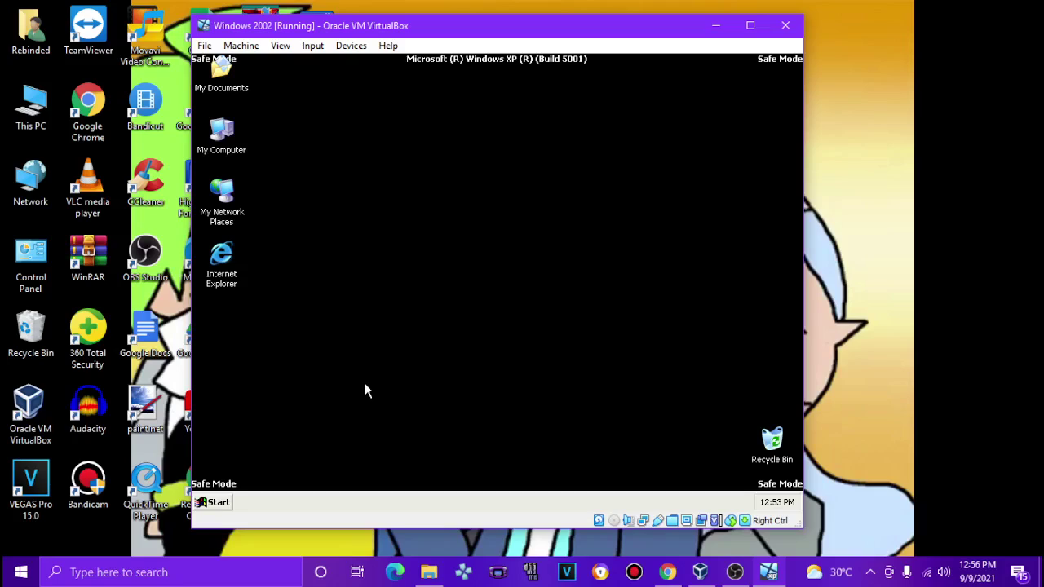
key("alt+F4")
Step: Restart the guest Windows and reposition the VM window on the host desktop
left_click(556, 235)
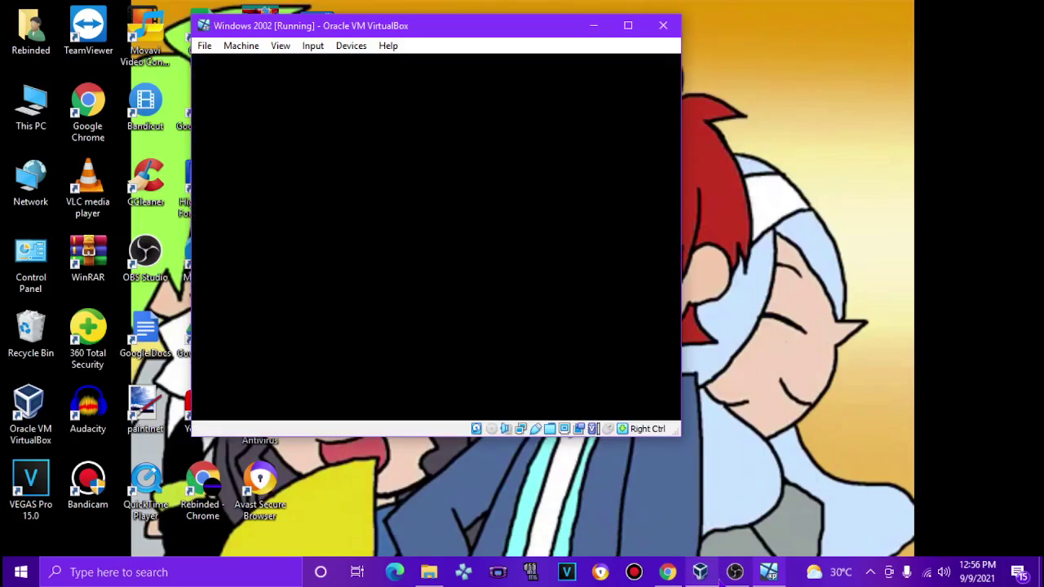
mouse_move(735, 571)
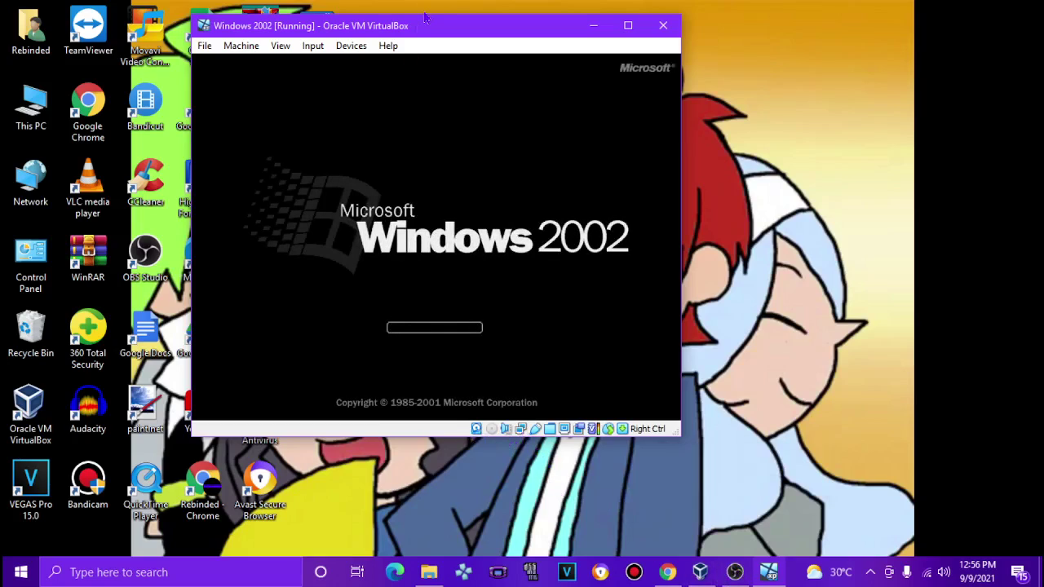
left_click_drag(404, 36, 478, 51)
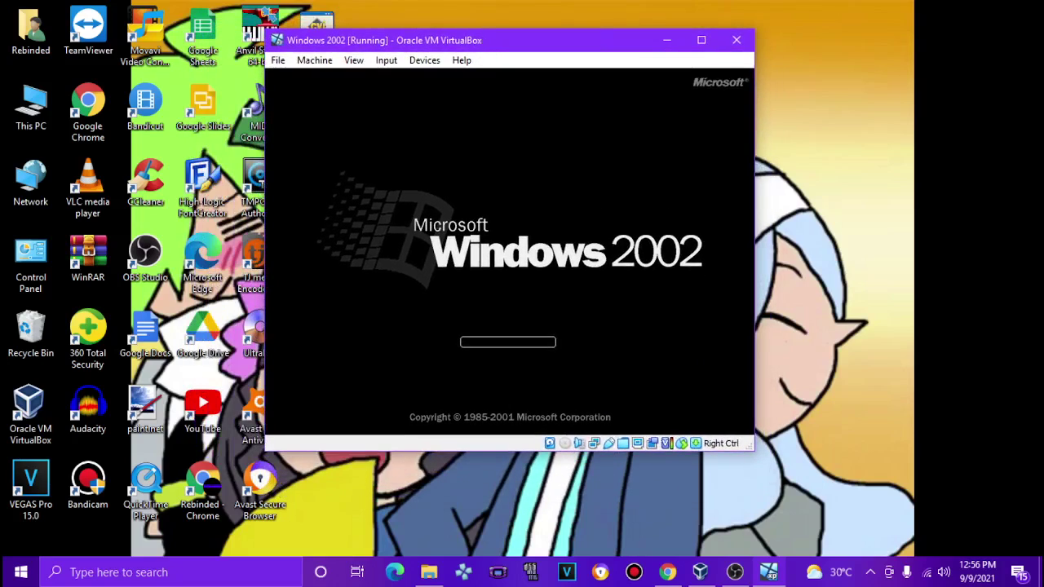
Step: Close the VM window choosing Power off the machine
left_click(738, 40)
left_click(435, 290)
mouse_move(746, 579)
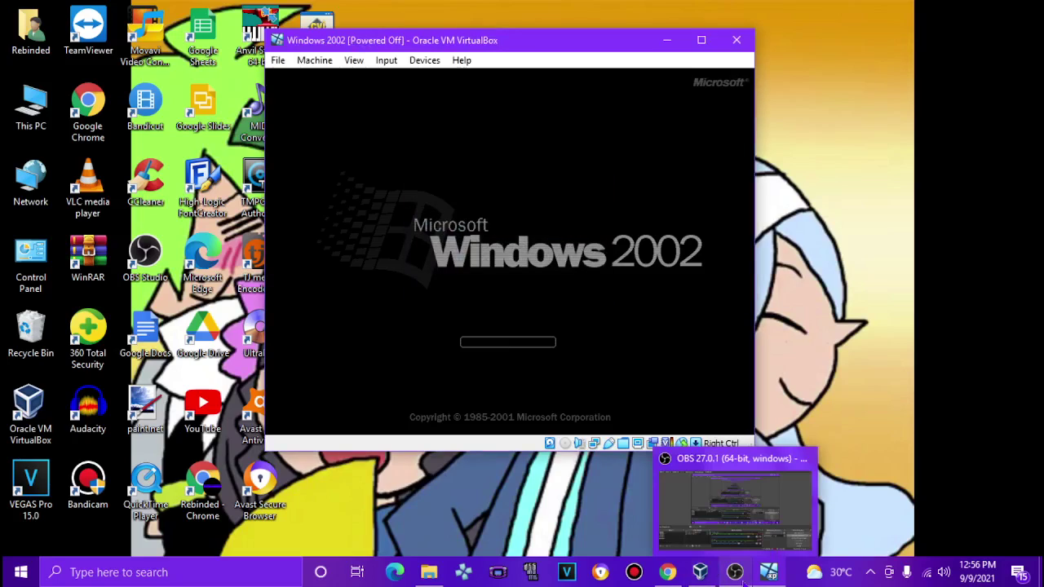
left_click(542, 485)
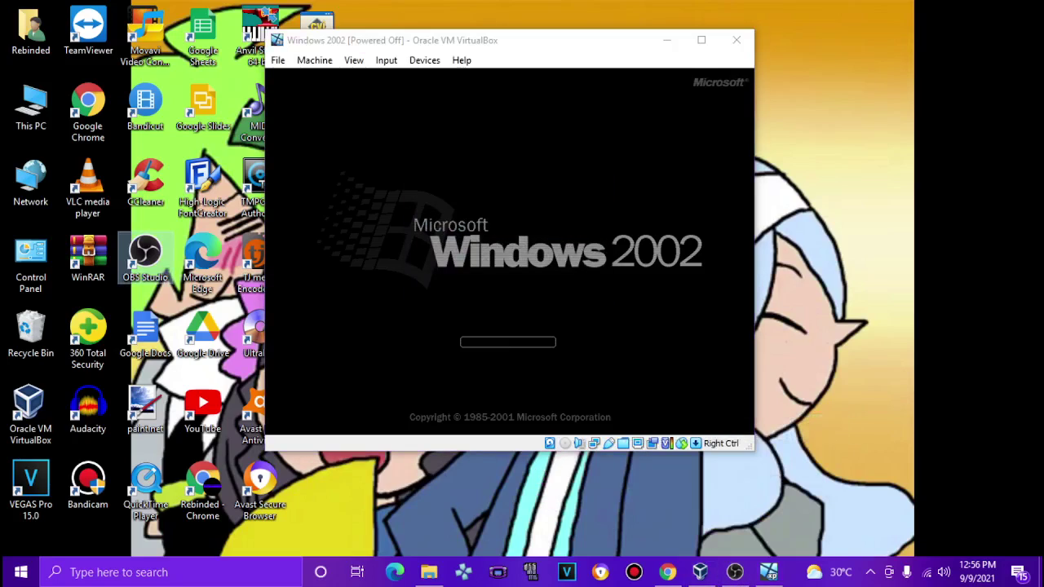